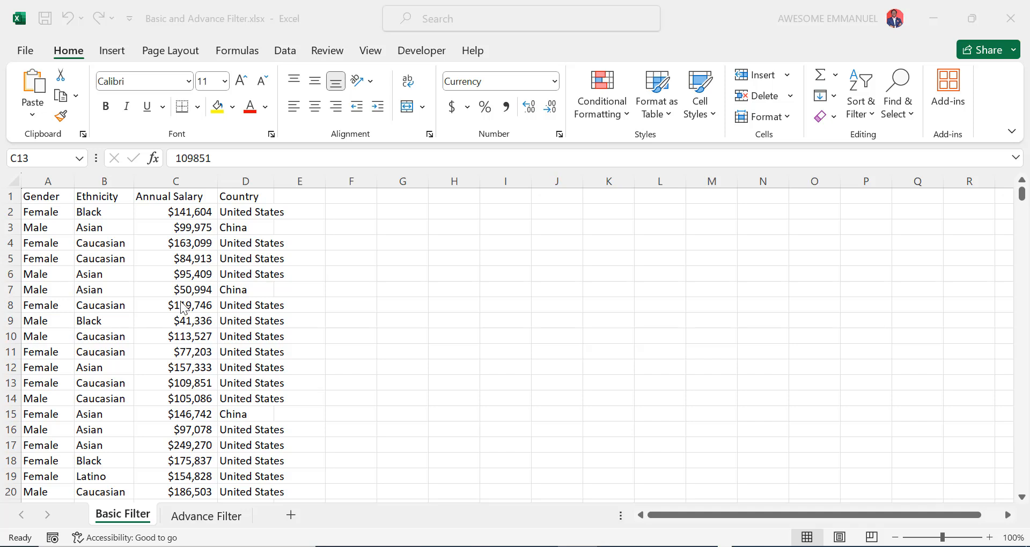
{"action": "left_click", "coordinate": [181, 302]}
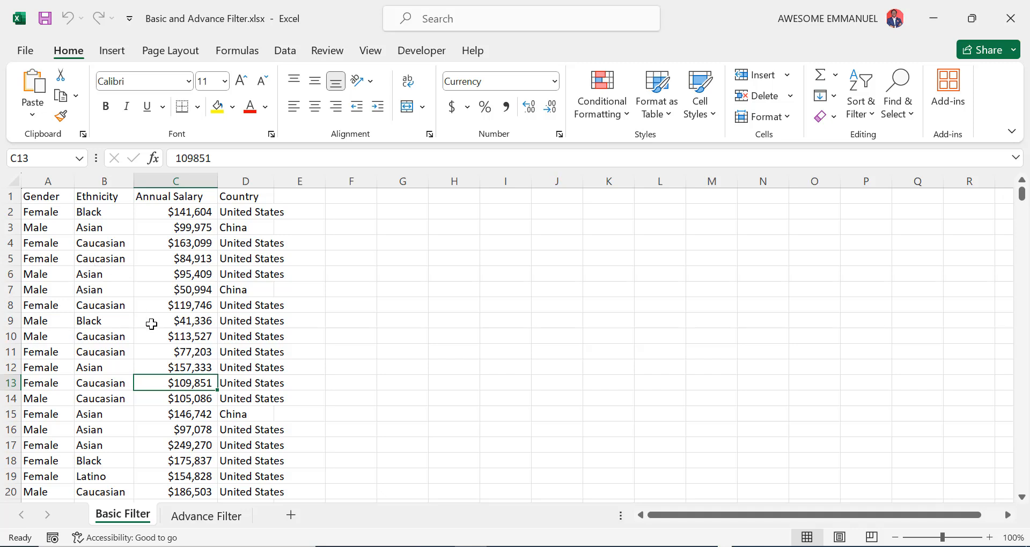
{"action": "left_click", "coordinate": [152, 324]}
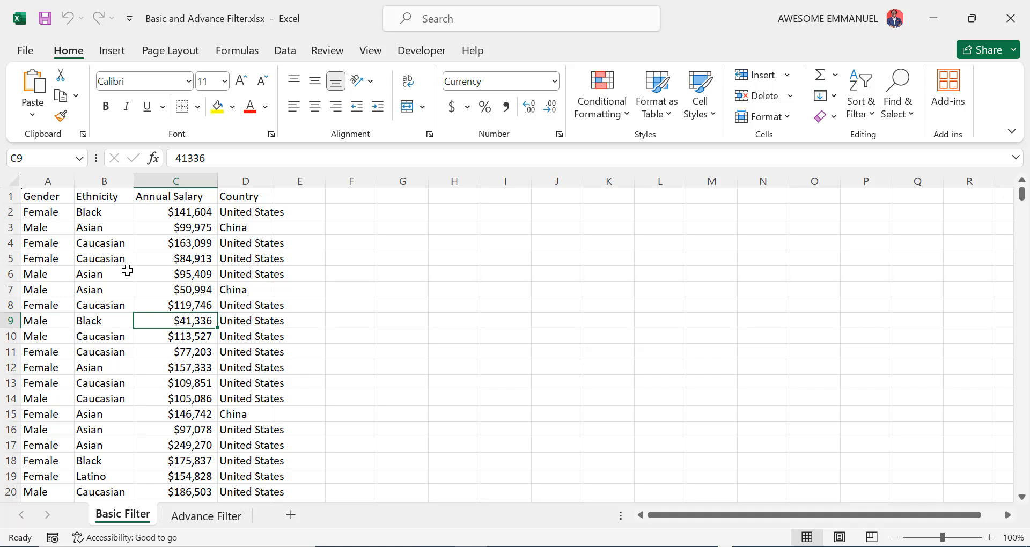
{"action": "key", "text": "ctrl+t"}
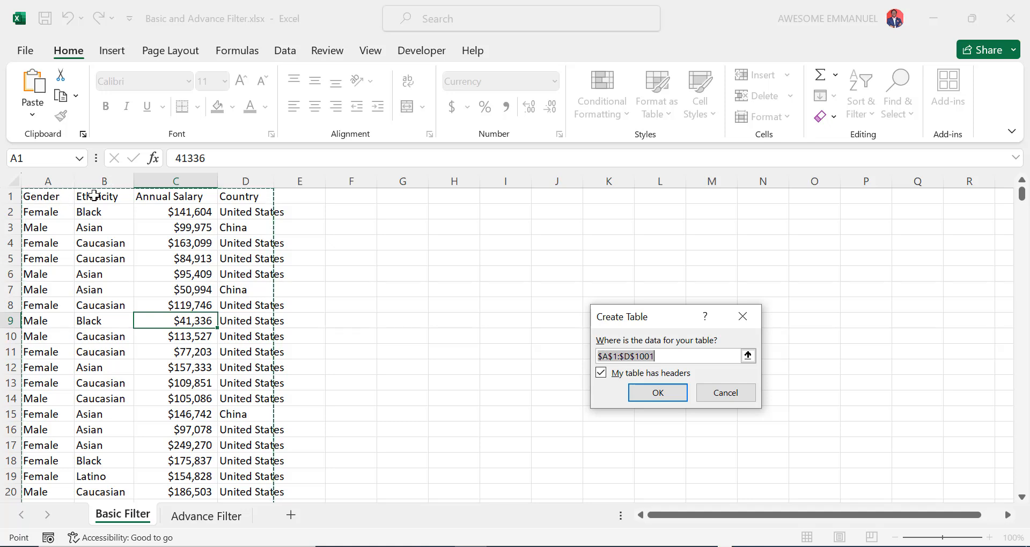
{"action": "left_click", "coordinate": [94, 196]}
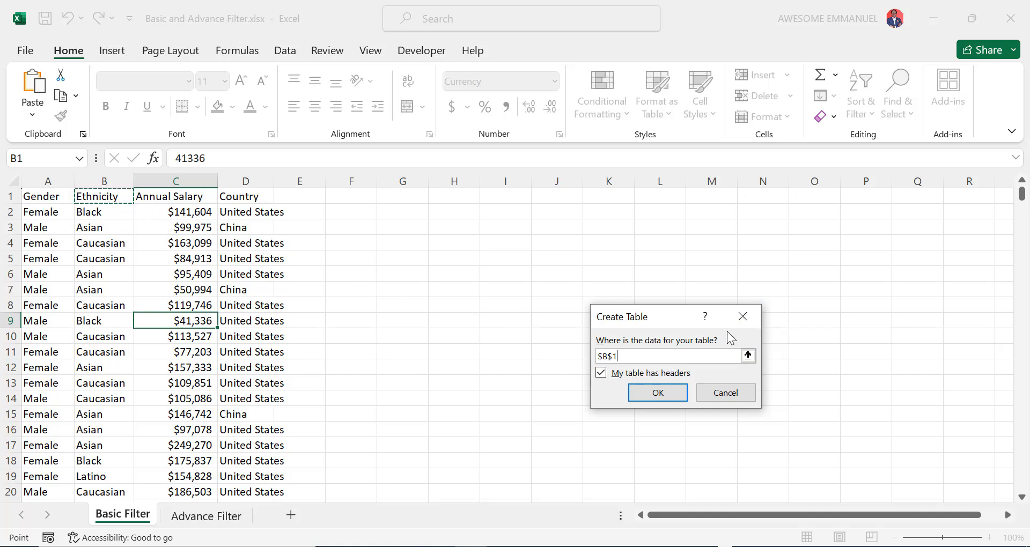
{"action": "left_click", "coordinate": [743, 325]}
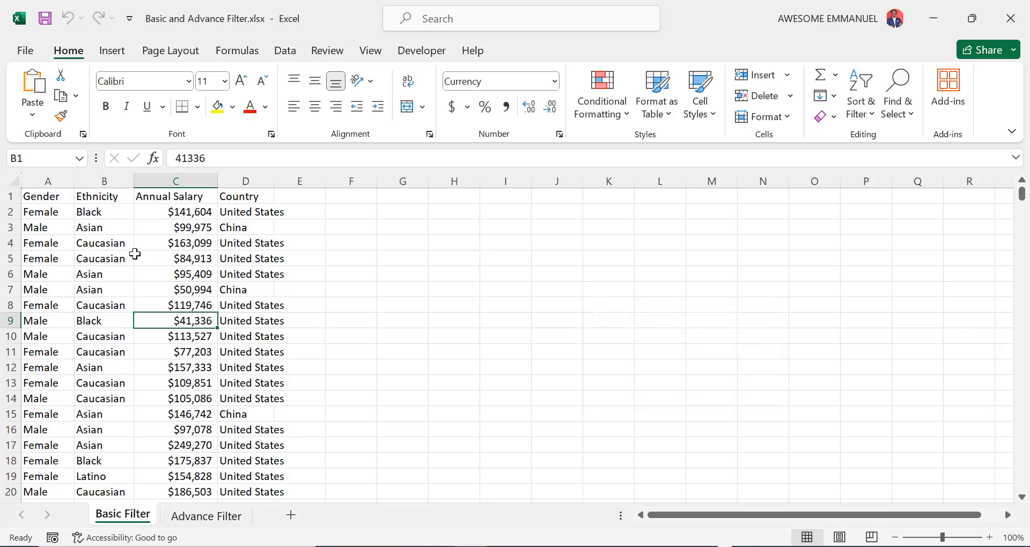
- Turn the data range A1:D1001 on the Basic Filter sheet into a table with headers
{"action": "left_click", "coordinate": [135, 256]}
{"action": "key", "text": "ctrl+t"}
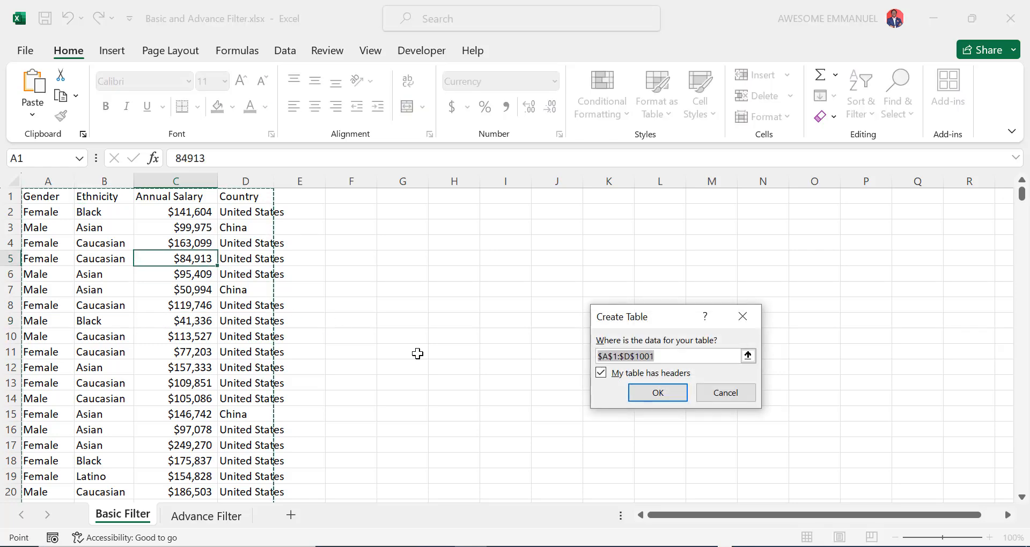
{"action": "left_click", "coordinate": [668, 398]}
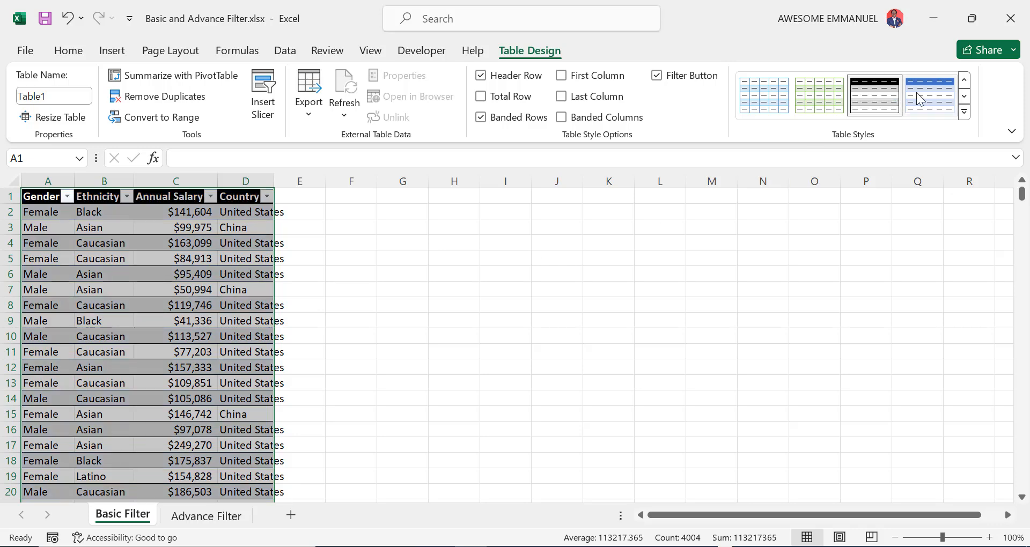
- Apply the plain table style without colours or banding to the new table
{"action": "left_click", "coordinate": [965, 84]}
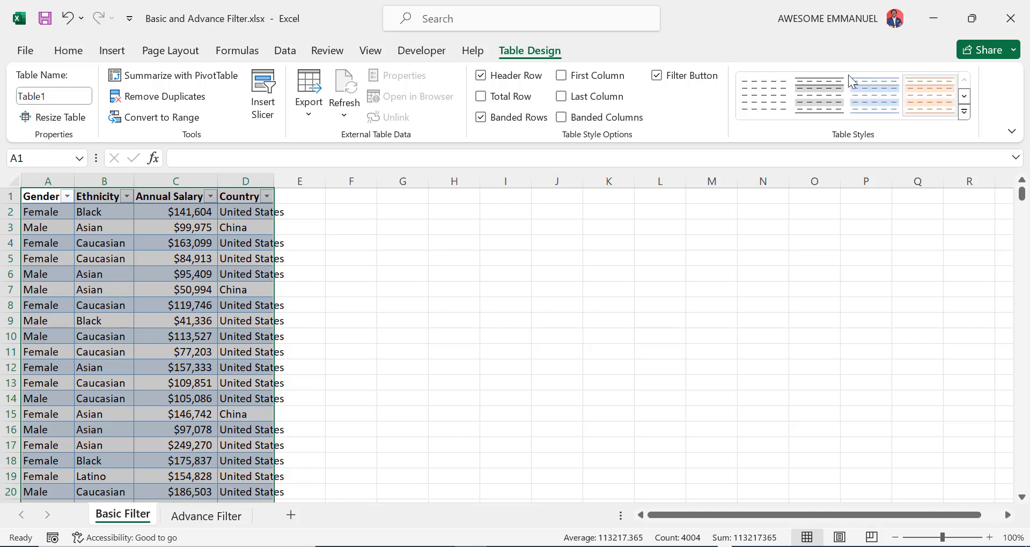
{"action": "left_click", "coordinate": [784, 82]}
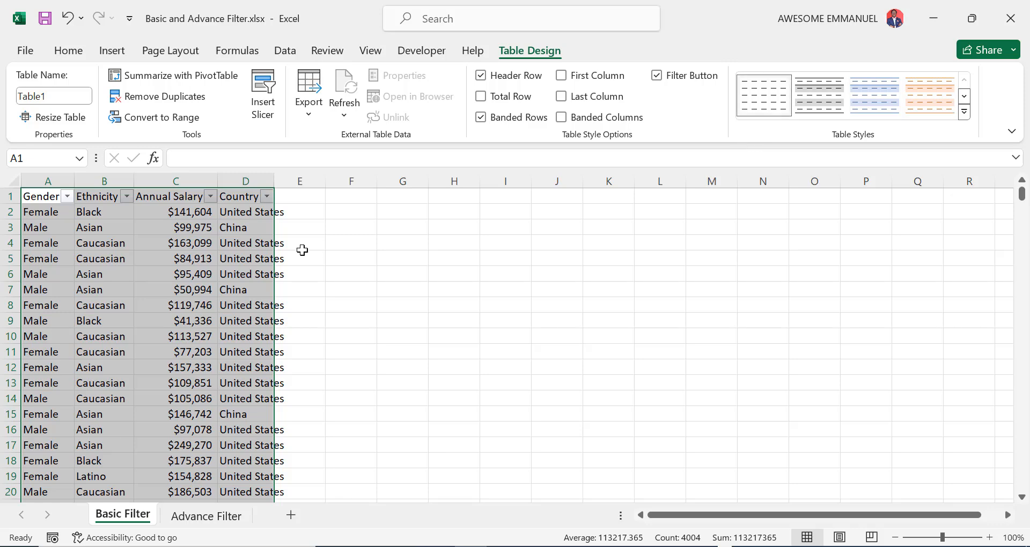
{"action": "left_click", "coordinate": [189, 276]}
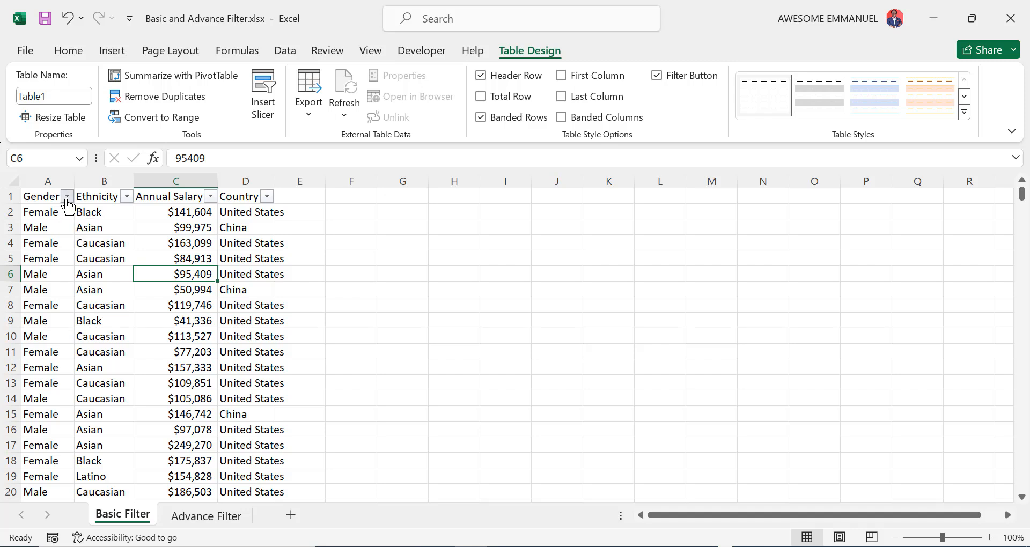
- Filter the Gender column to show only Female records
{"action": "left_click", "coordinate": [68, 197]}
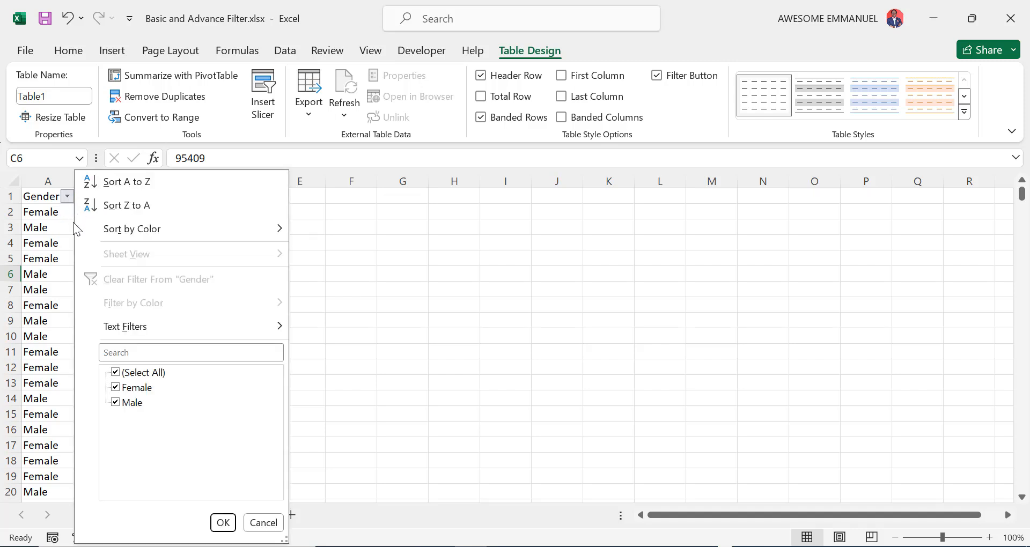
{"action": "left_click", "coordinate": [117, 404]}
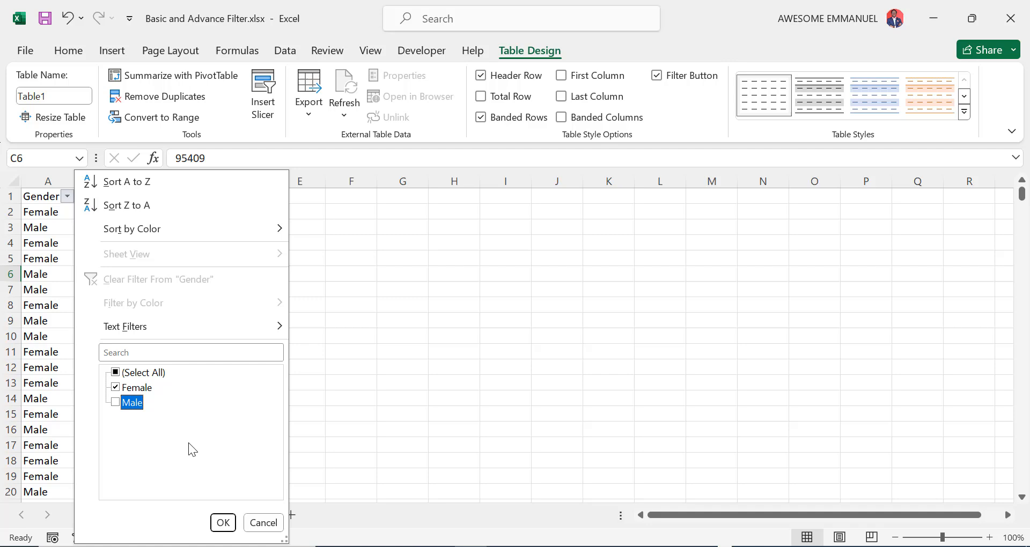
{"action": "left_click", "coordinate": [223, 522]}
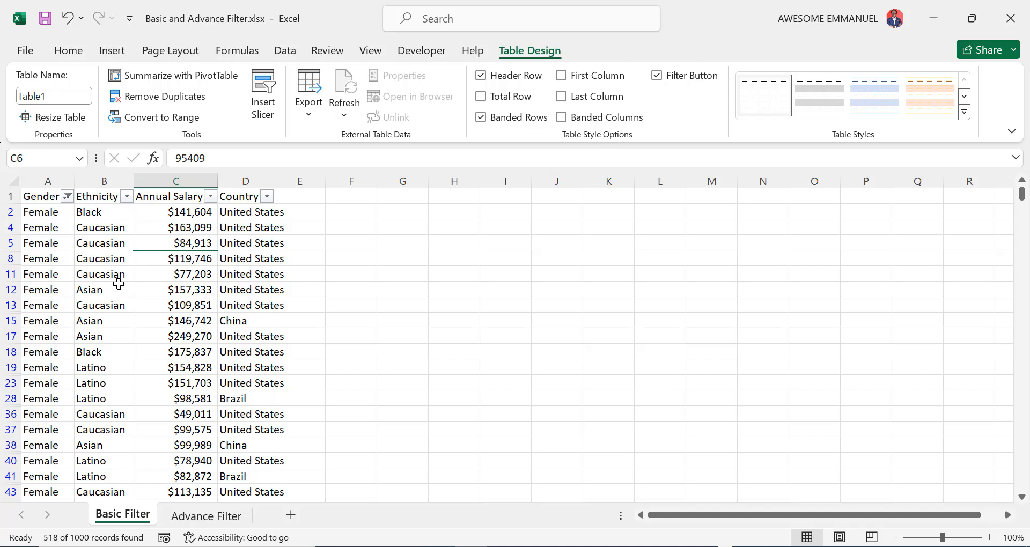
- Filter the Ethnicity column to show only Black and Caucasian records
{"action": "left_click", "coordinate": [126, 196]}
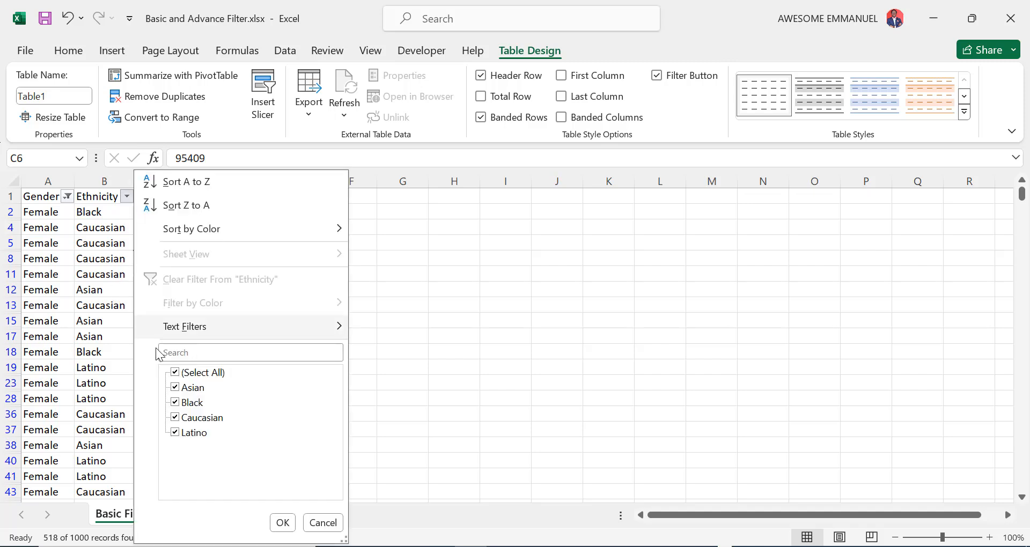
{"action": "left_click", "coordinate": [176, 373]}
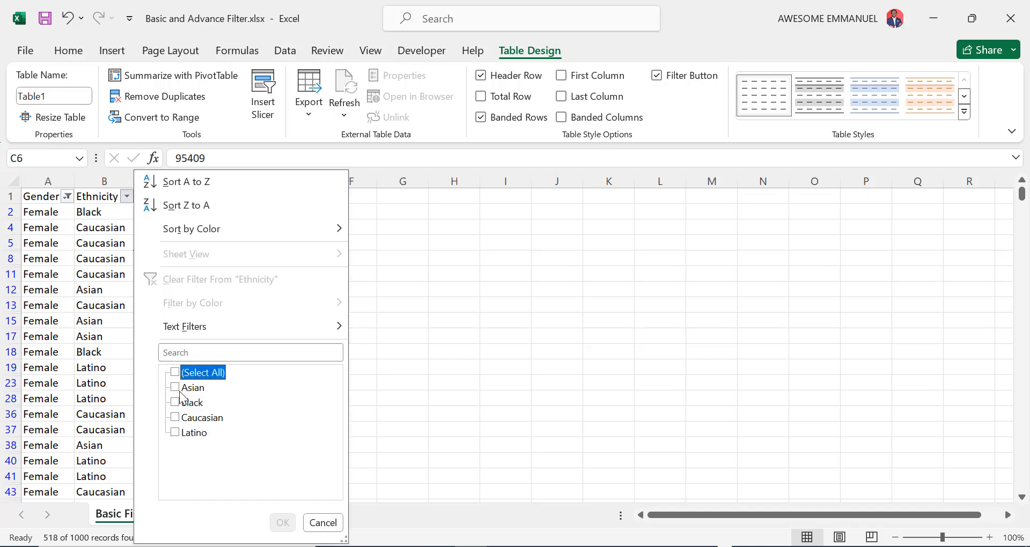
{"action": "left_click", "coordinate": [176, 402]}
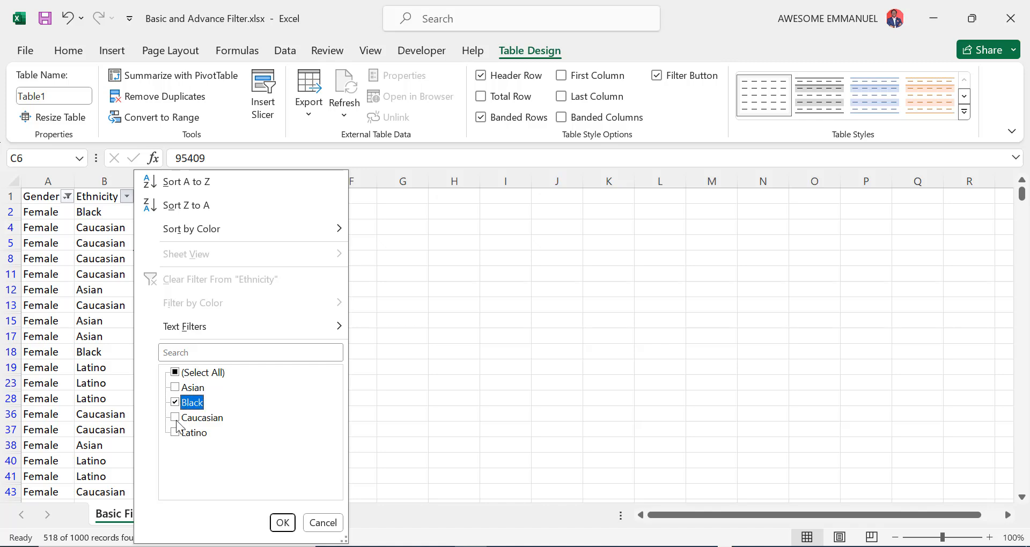
{"action": "left_click", "coordinate": [176, 419]}
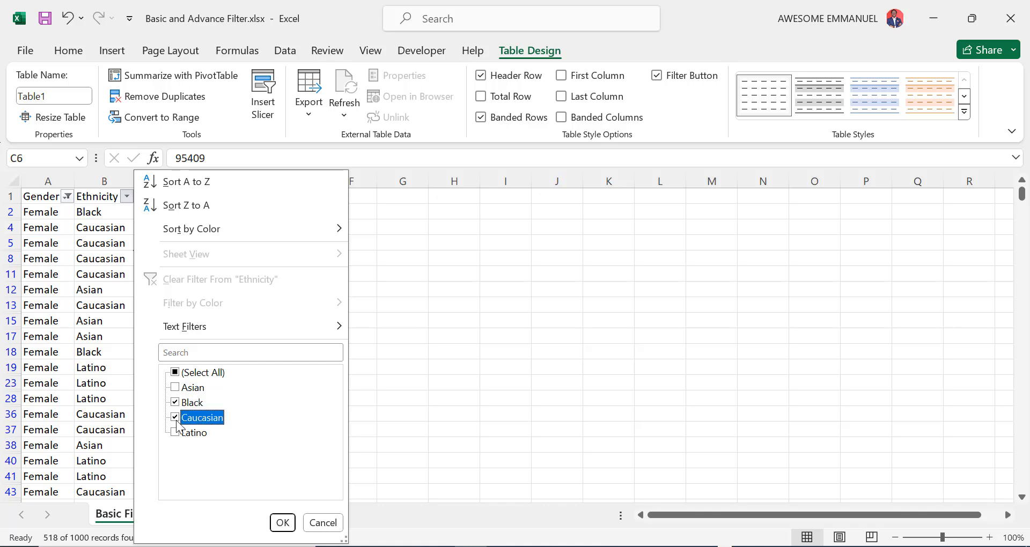
{"action": "left_click", "coordinate": [283, 523]}
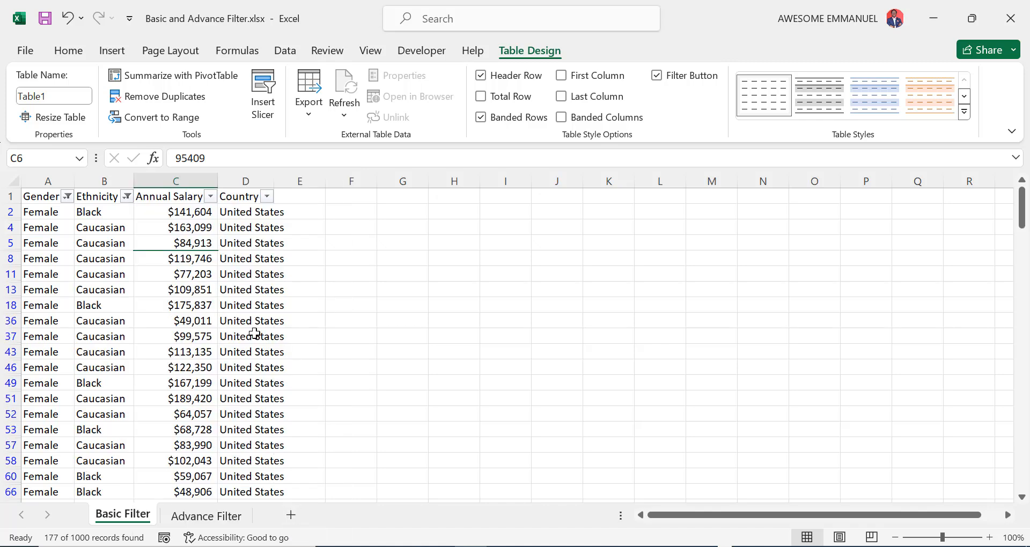
- Filter the Annual Salary column to values greater than or equal to 100000
{"action": "left_click", "coordinate": [210, 197]}
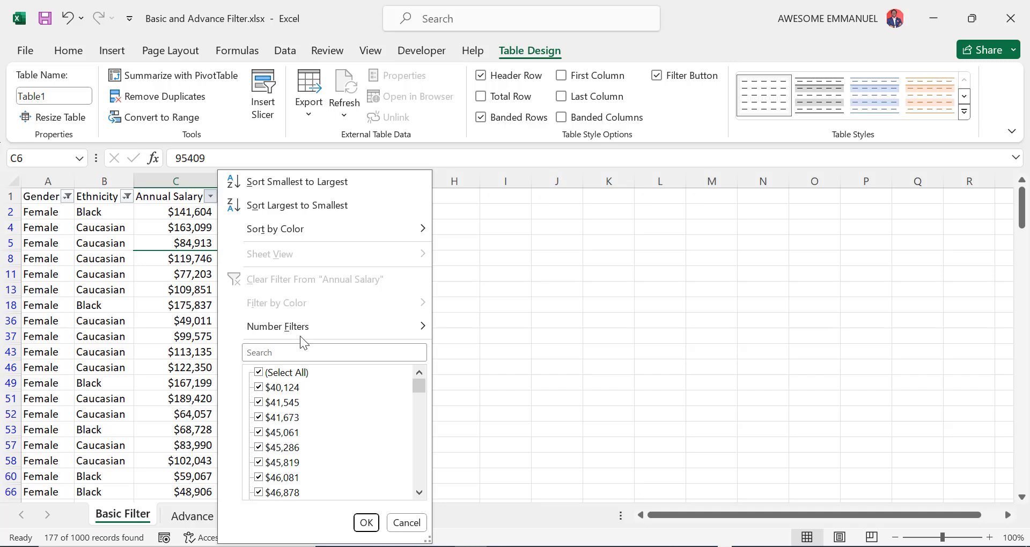
{"action": "mouse_move", "coordinate": [303, 330]}
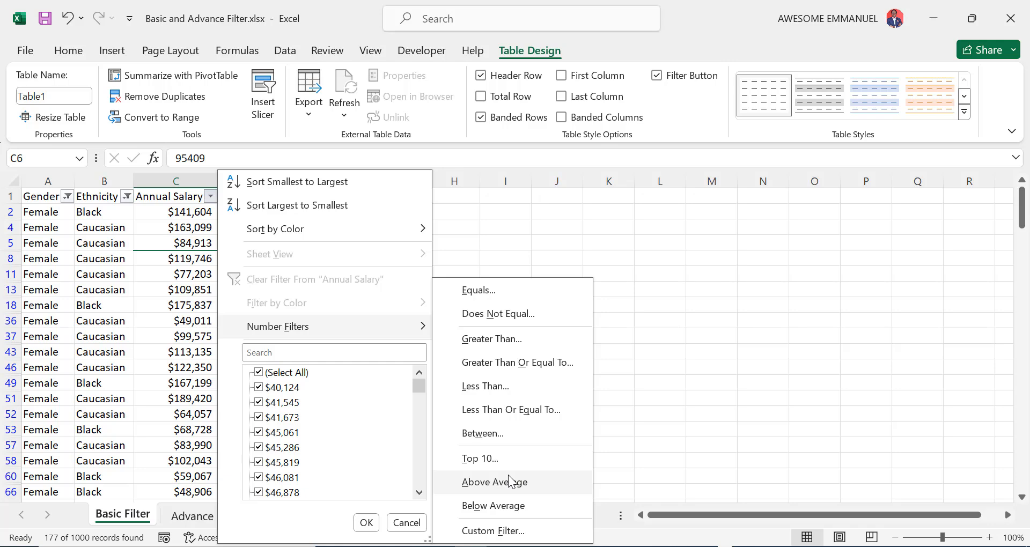
{"action": "left_click", "coordinate": [506, 364]}
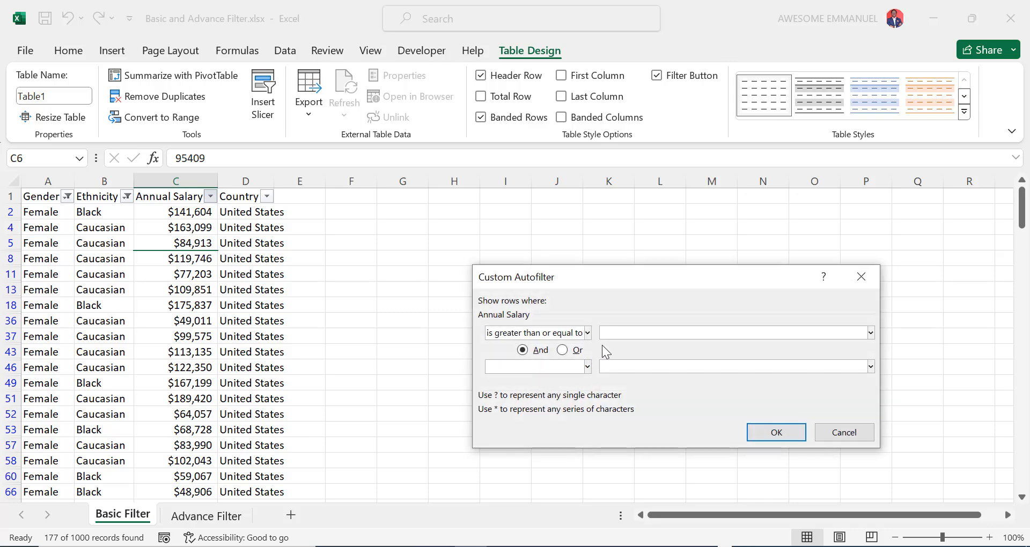
{"action": "type", "text": "100000"}
{"action": "left_click", "coordinate": [766, 440]}
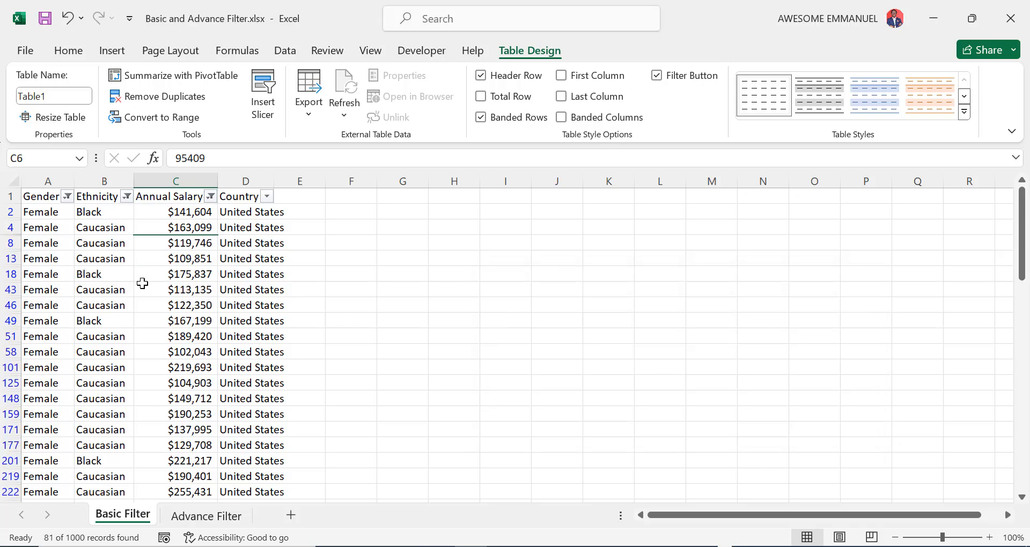
- Select the filtered data from the Gender header to the last record to review its extent, and return to cell A1
{"action": "left_click", "coordinate": [230, 287]}
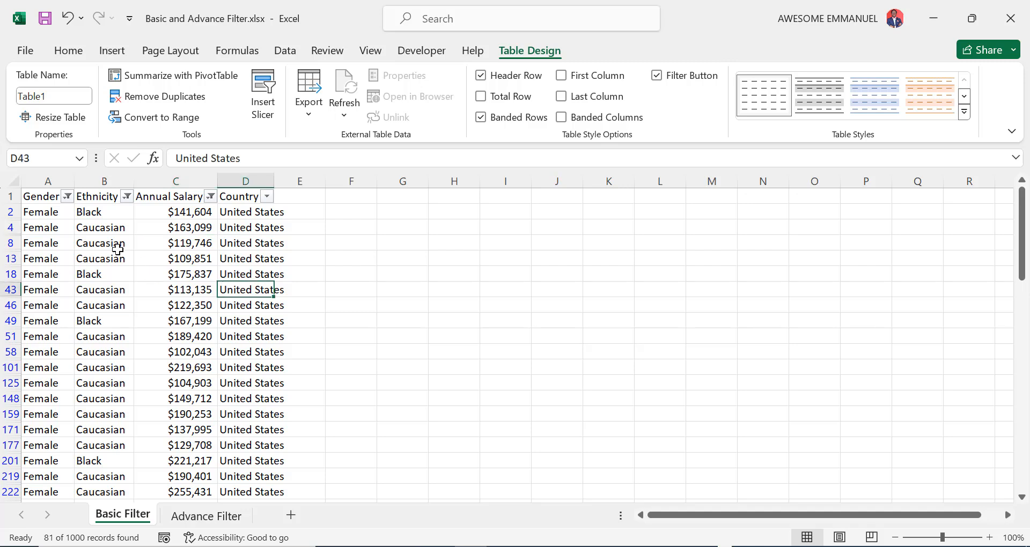
{"action": "left_click", "coordinate": [47, 197]}
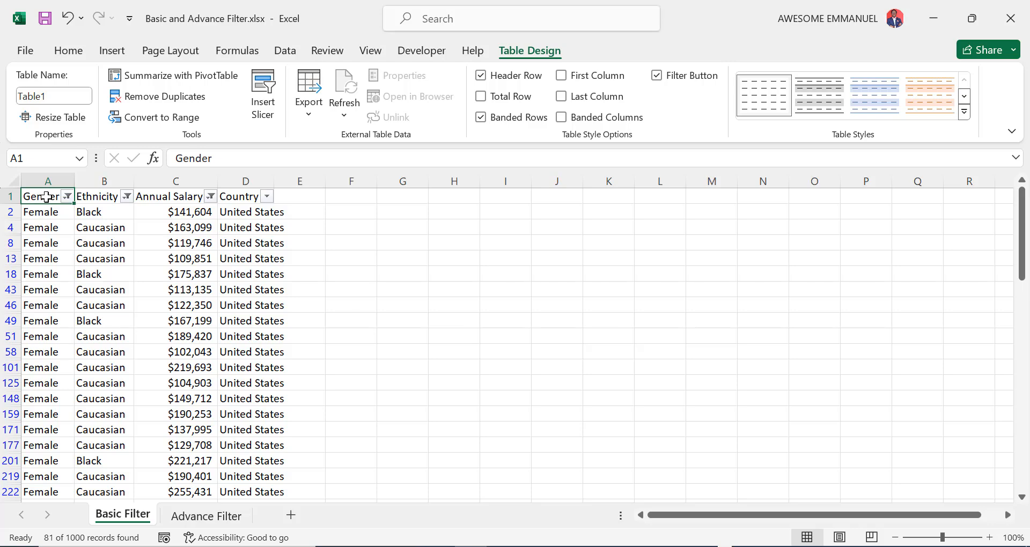
{"action": "key", "text": "ctrl+shift+End"}
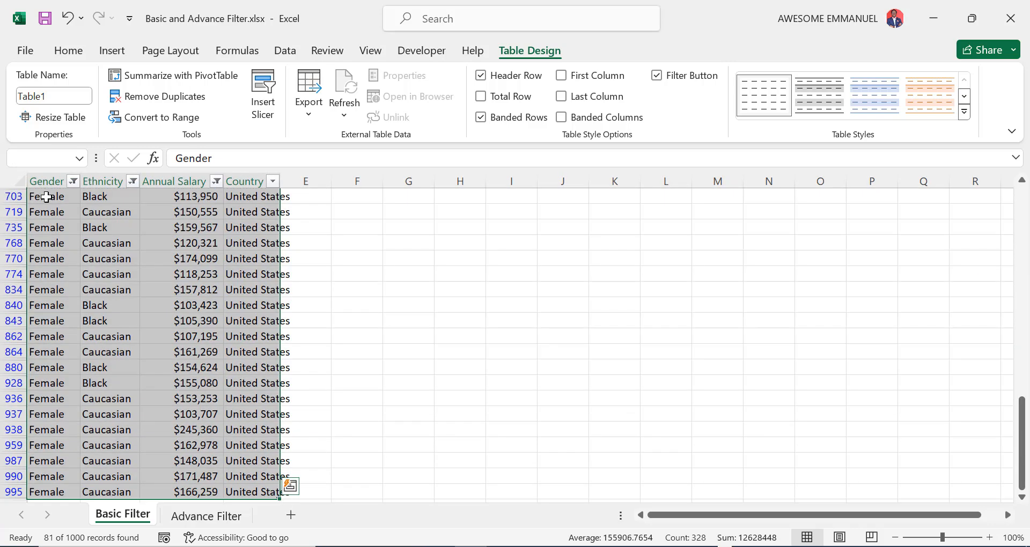
{"action": "left_click", "coordinate": [66, 254]}
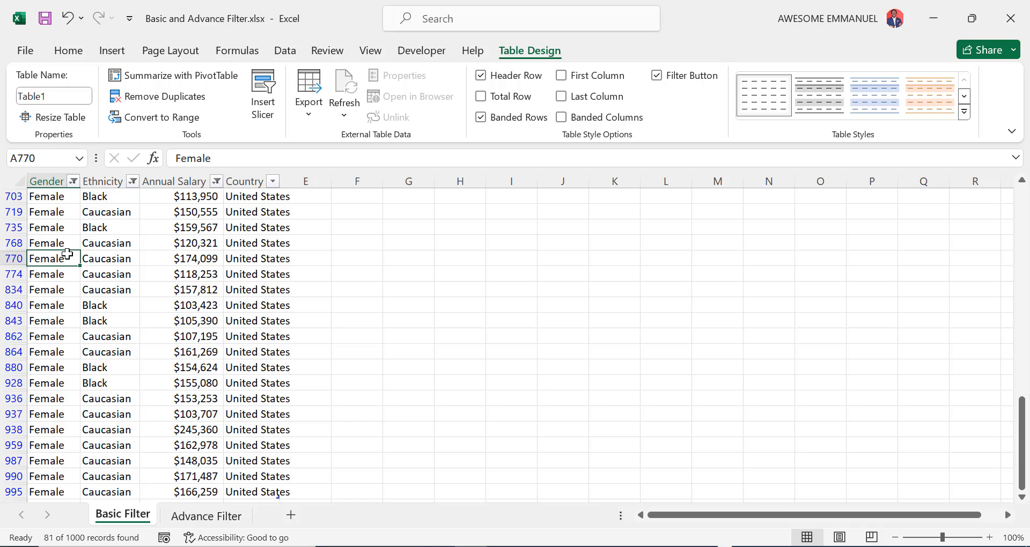
{"action": "key", "text": "ctrl+Home"}
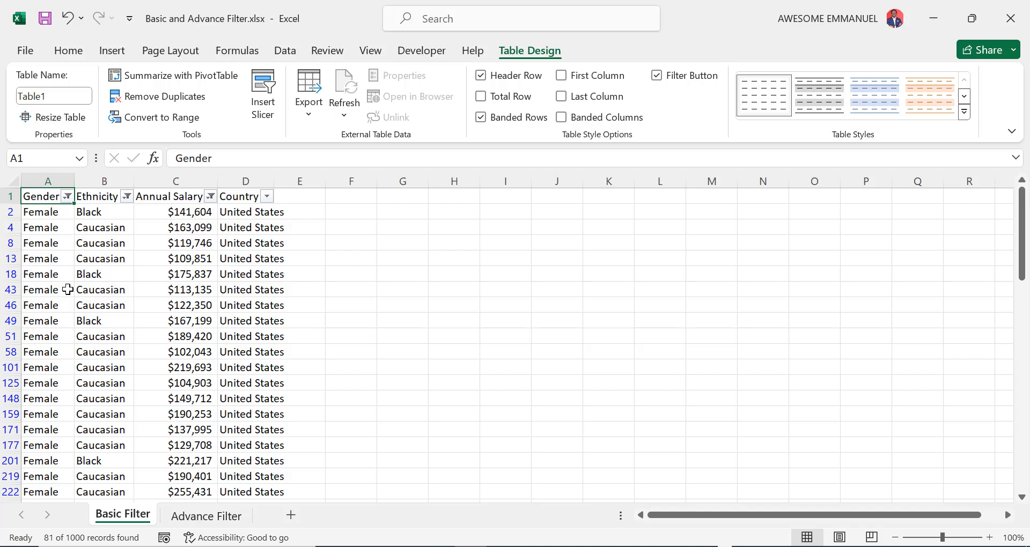
- Clear the filters from the Gender, Ethnicity and Annual Salary columns
{"action": "left_click", "coordinate": [68, 197]}
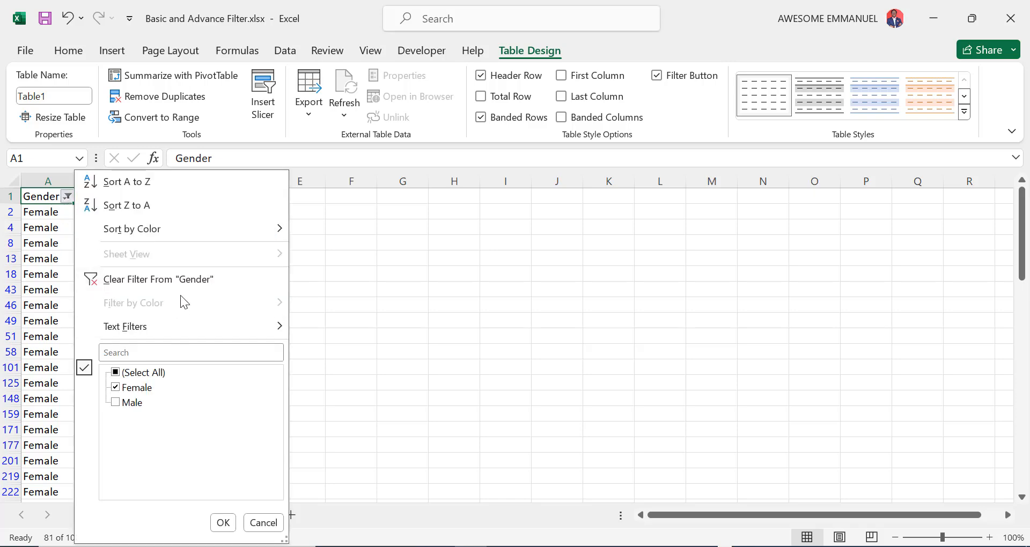
{"action": "left_click", "coordinate": [184, 279]}
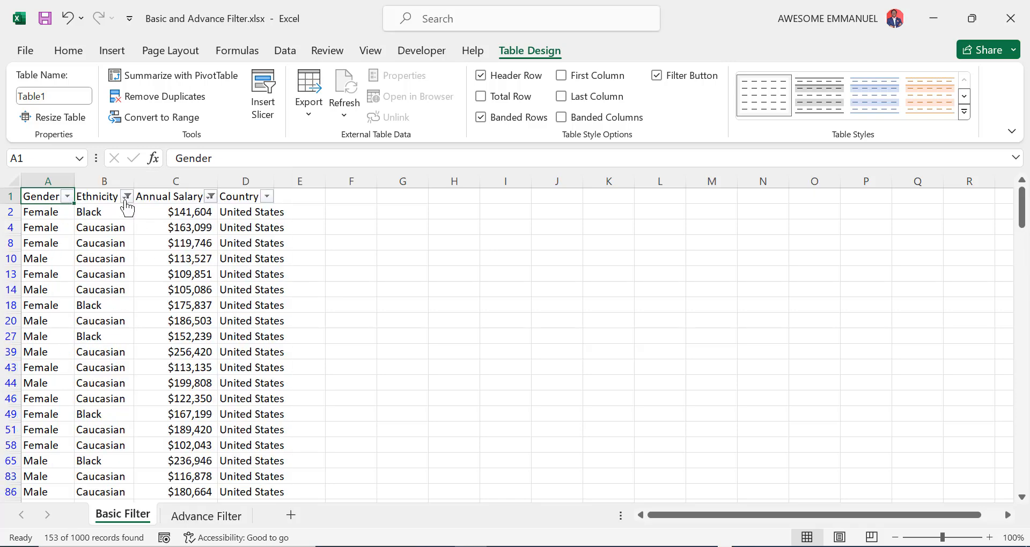
{"action": "left_click", "coordinate": [126, 197]}
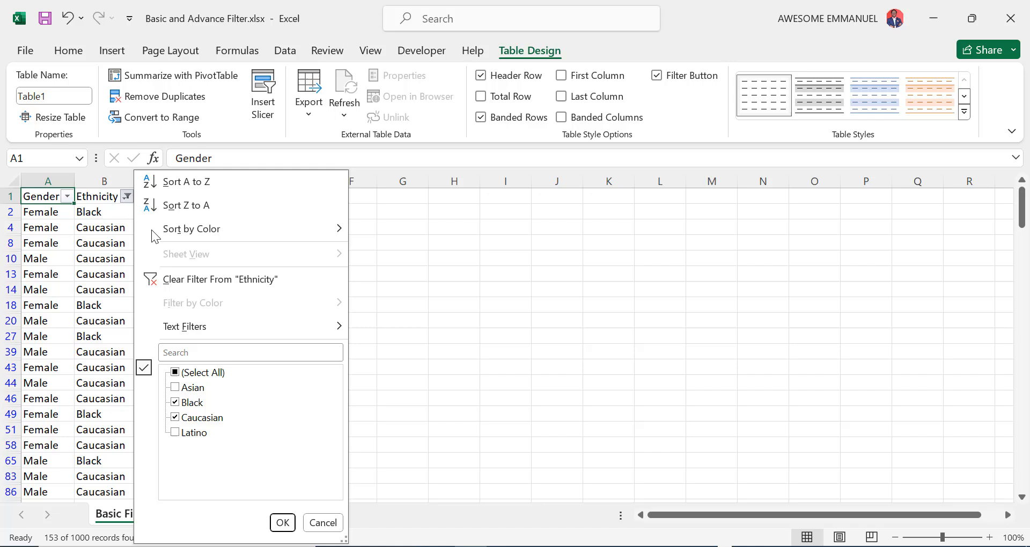
{"action": "left_click", "coordinate": [233, 286]}
{"action": "left_click", "coordinate": [211, 197]}
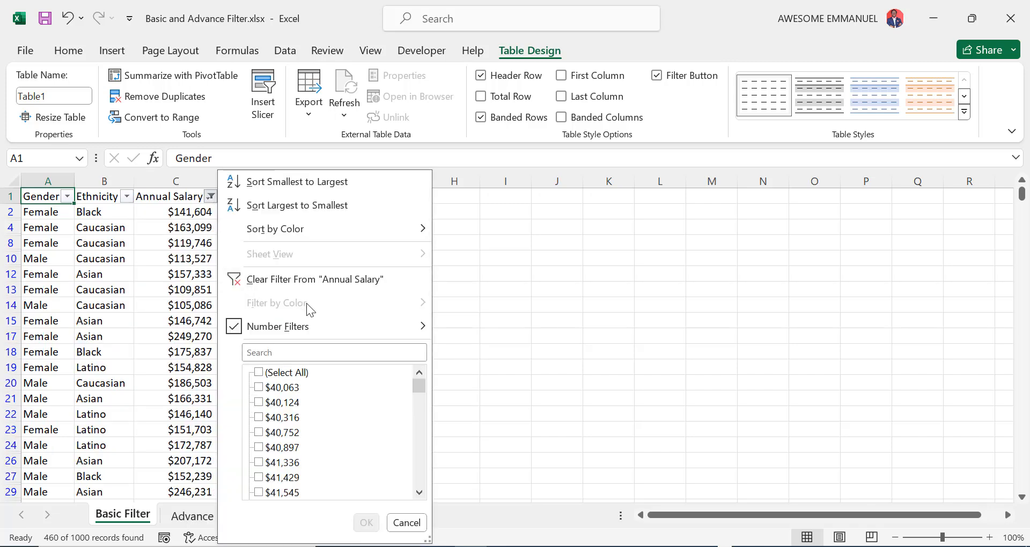
{"action": "left_click", "coordinate": [328, 280]}
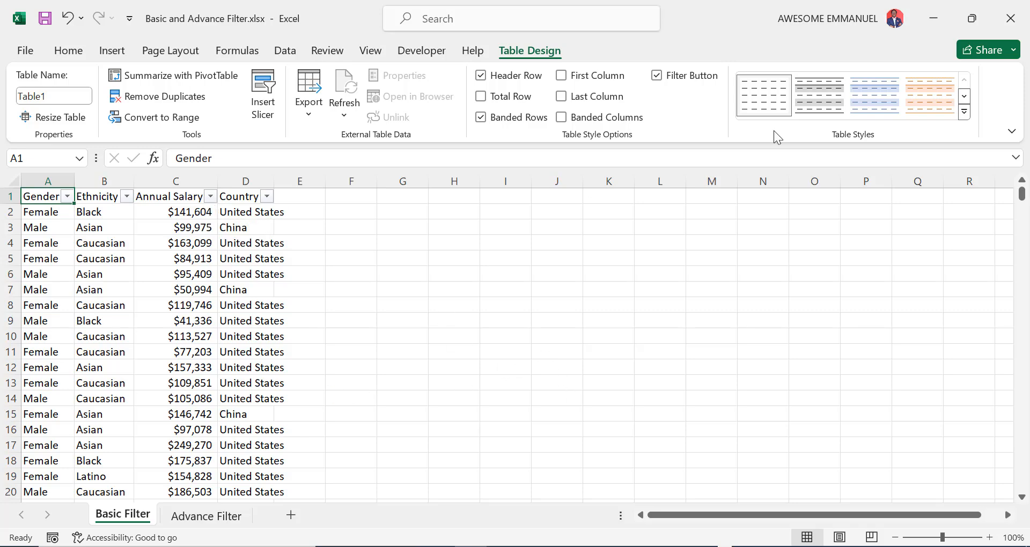
- Try the blue banded table style, restore the plain style, and convert the table to a normal range
{"action": "left_click", "coordinate": [875, 99]}
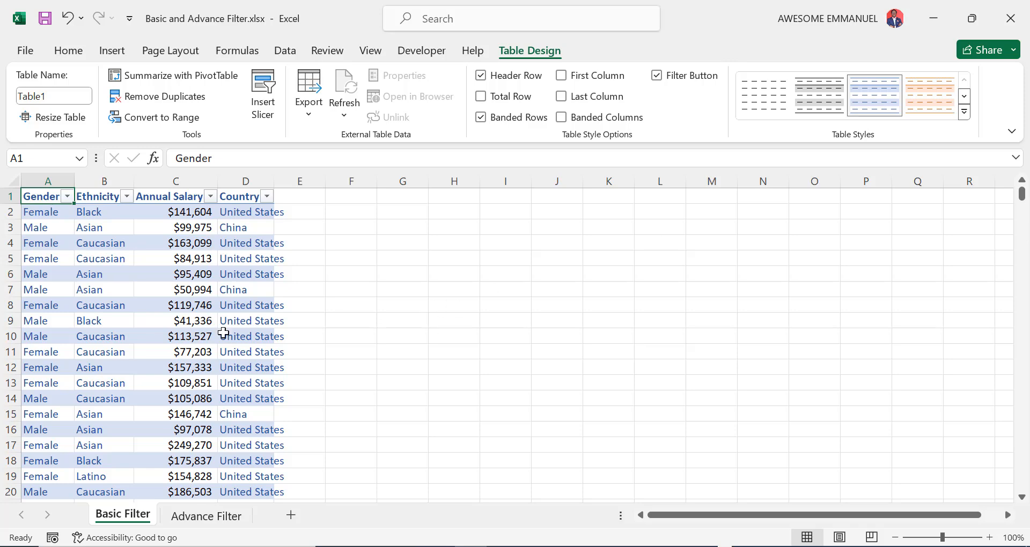
{"action": "left_click", "coordinate": [754, 110]}
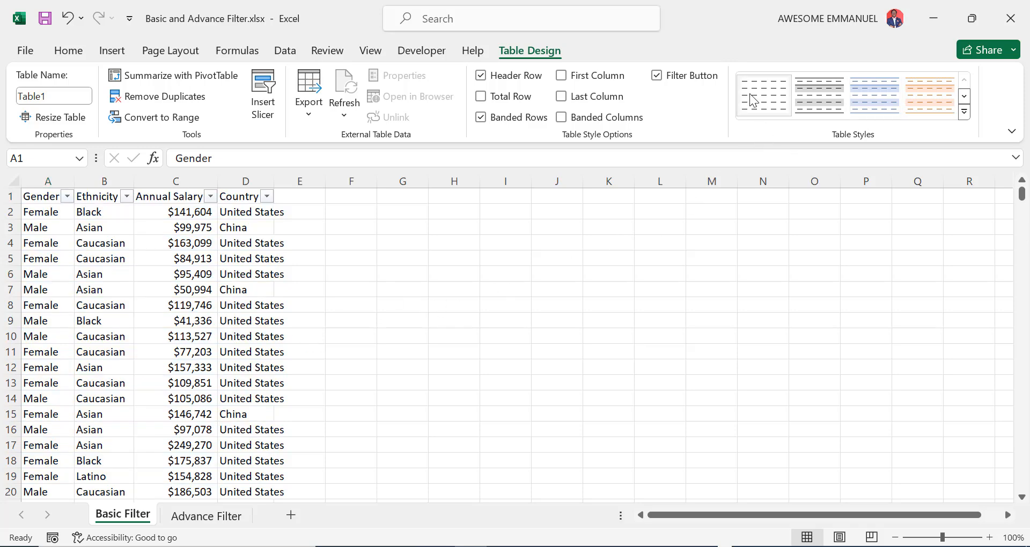
{"action": "left_click", "coordinate": [162, 118]}
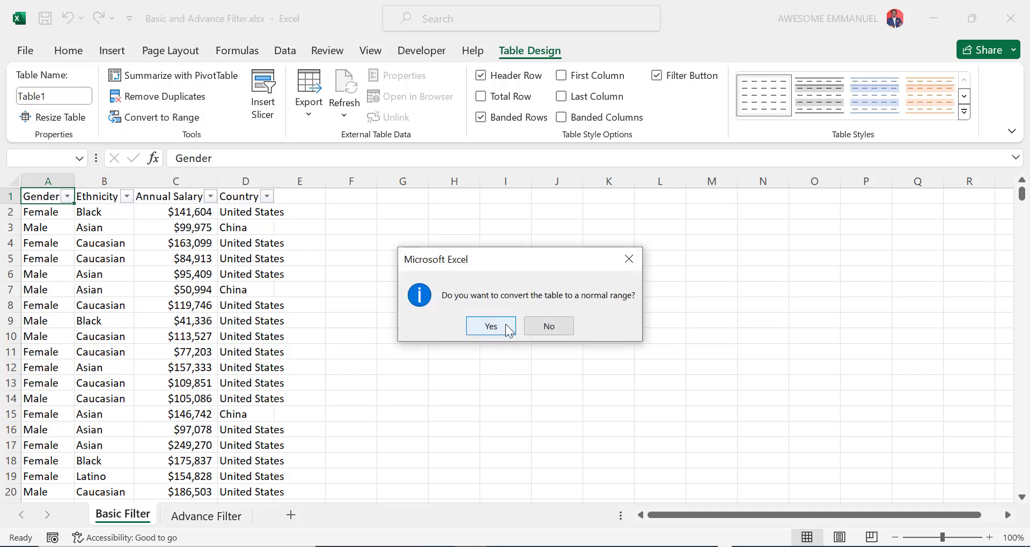
{"action": "left_click", "coordinate": [491, 326]}
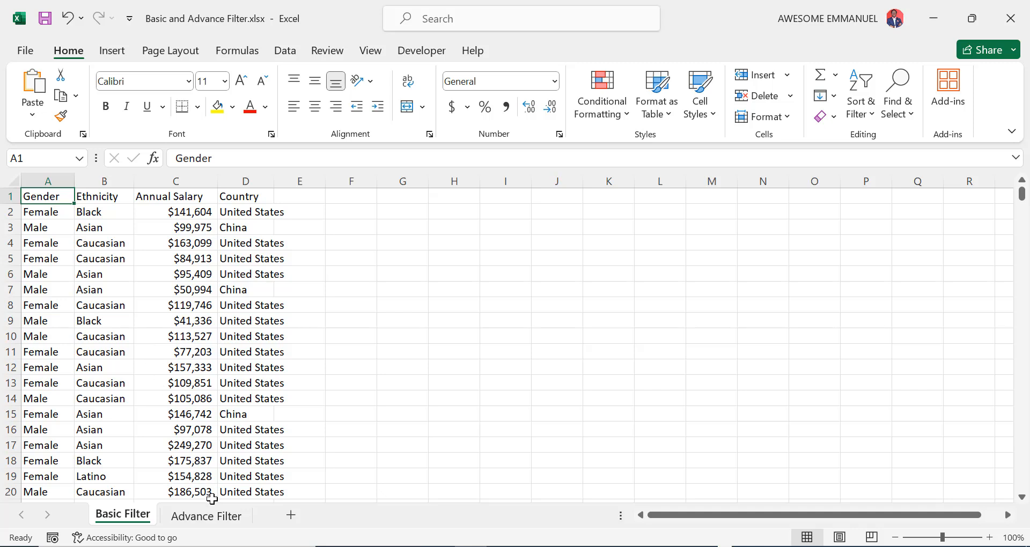
- On the Advance Filter sheet, start an Advanced Filter on the salary data with the option to copy to another location
{"action": "left_click", "coordinate": [214, 516]}
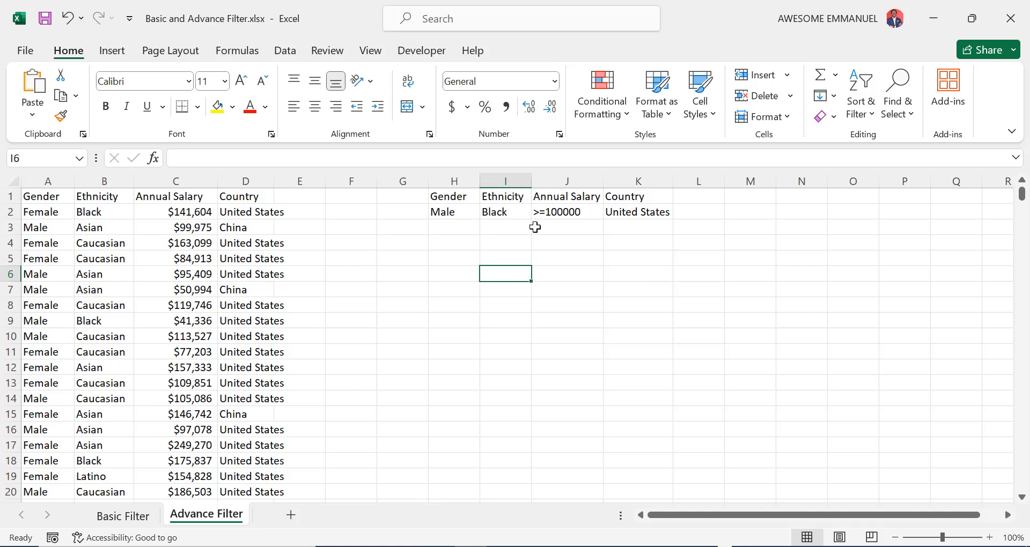
{"action": "left_click", "coordinate": [152, 259]}
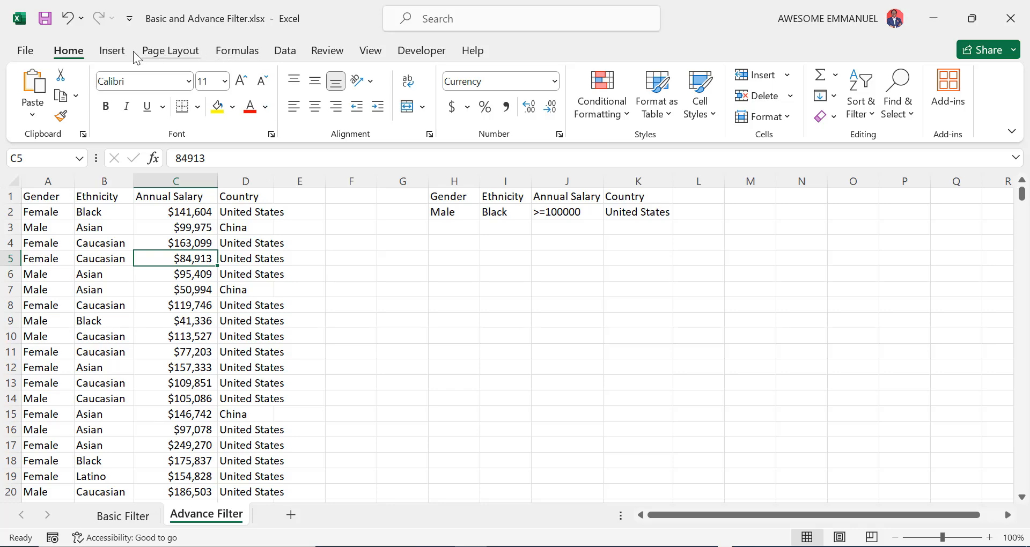
{"action": "left_click", "coordinate": [285, 53]}
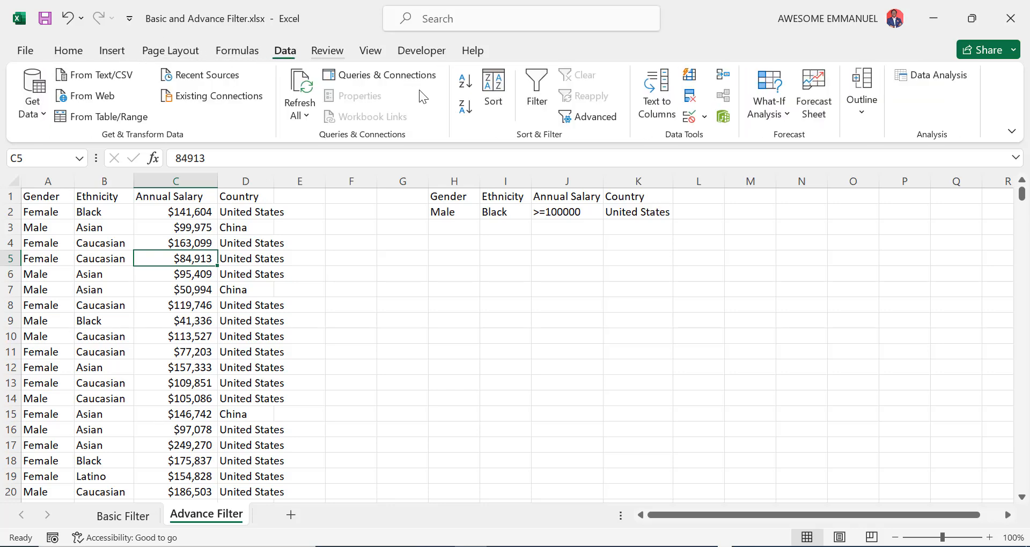
{"action": "left_click", "coordinate": [592, 119]}
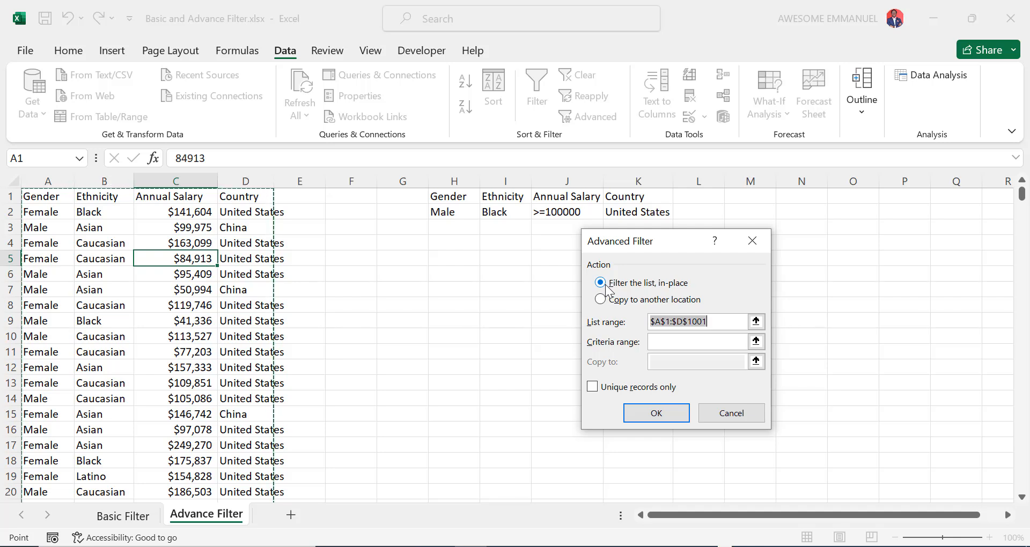
{"action": "left_click", "coordinate": [602, 300]}
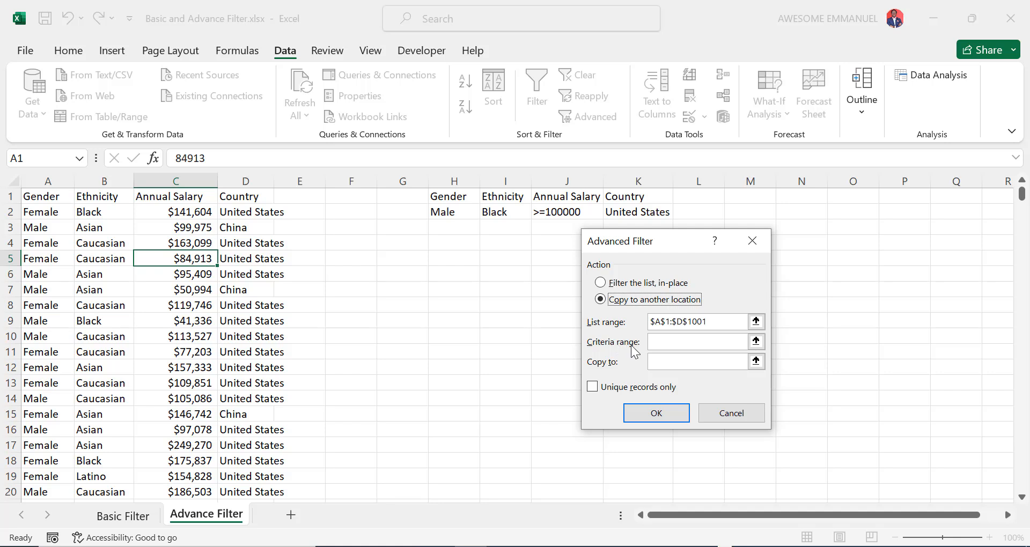
- Set the Advanced Filter's criteria range to H1:K2, covering the criteria headers and their values
{"action": "left_click", "coordinate": [661, 346]}
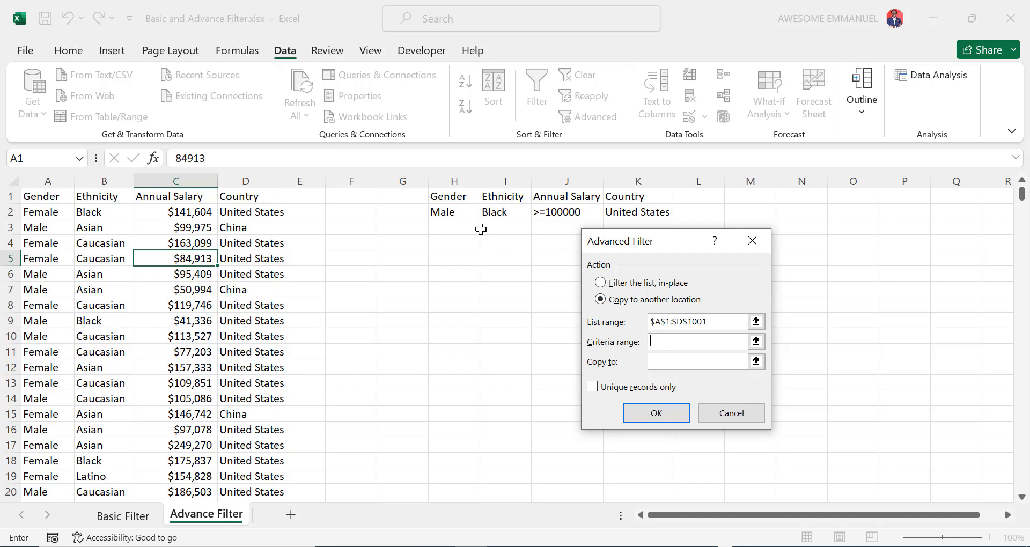
{"action": "left_click", "coordinate": [455, 198]}
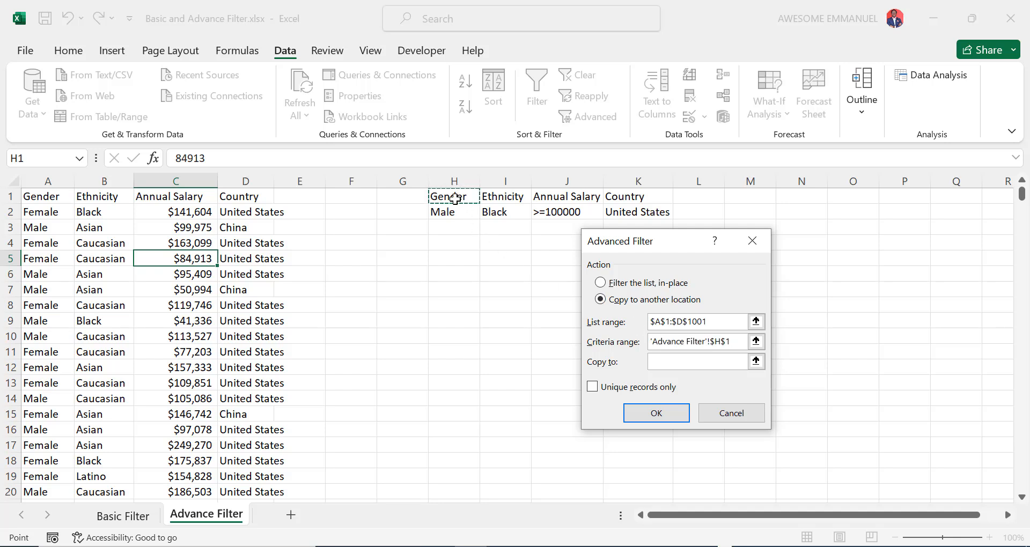
{"action": "key", "text": "shift+Right"}
{"action": "key", "text": "shift+Right"}
{"action": "key", "text": "shift+Right"}
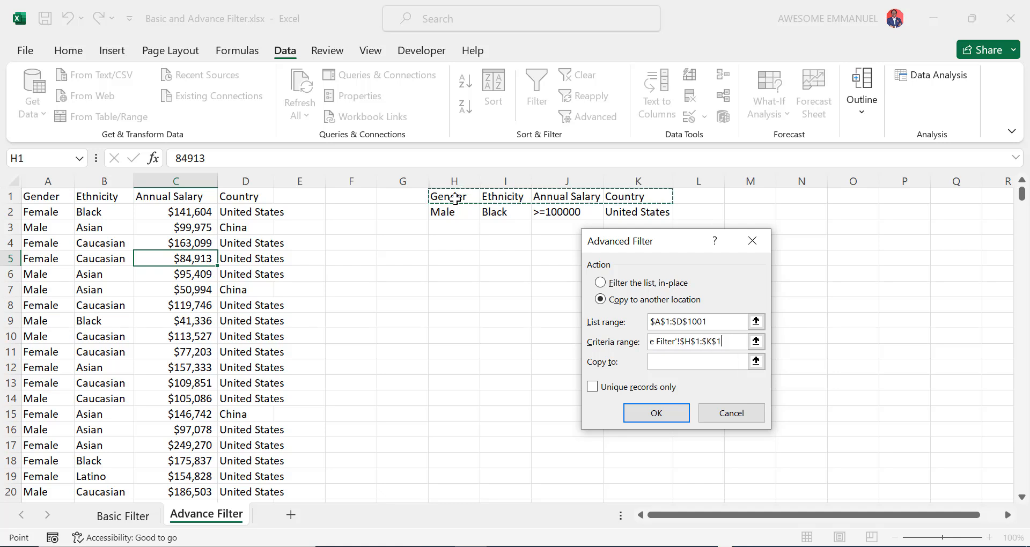
{"action": "key", "text": "shift+Down"}
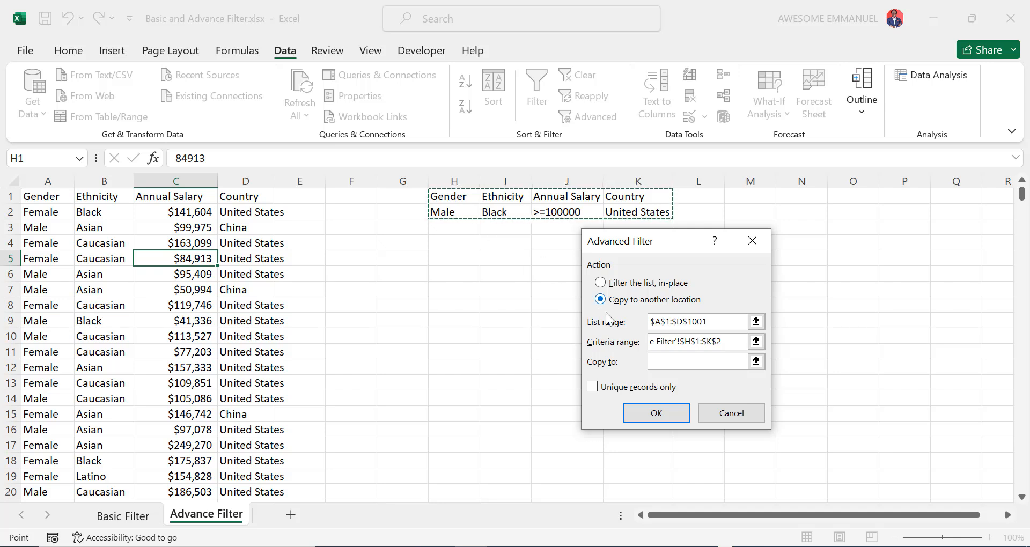
- Set cell N1 as the copy destination and run the Advanced Filter
{"action": "left_click", "coordinate": [679, 362]}
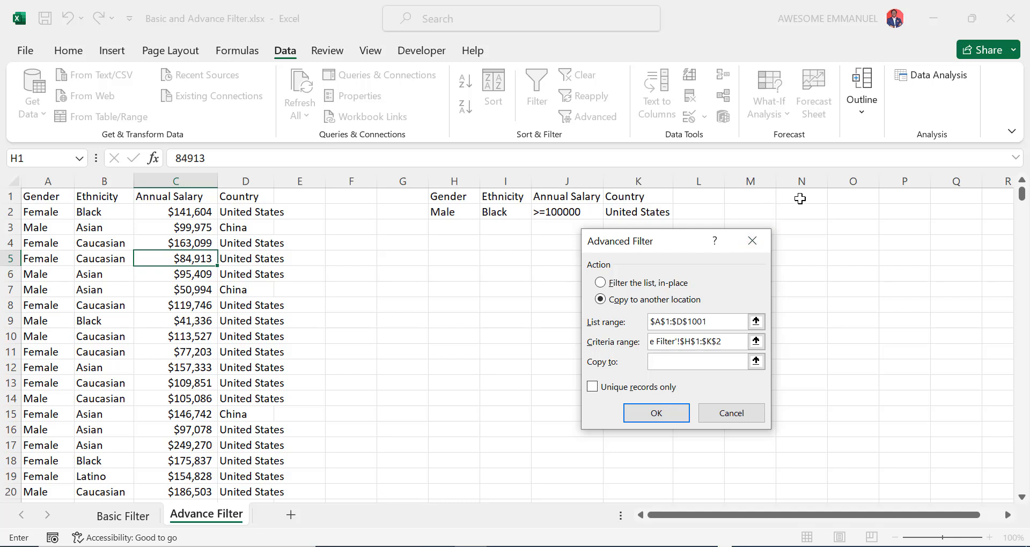
{"action": "left_click", "coordinate": [801, 199]}
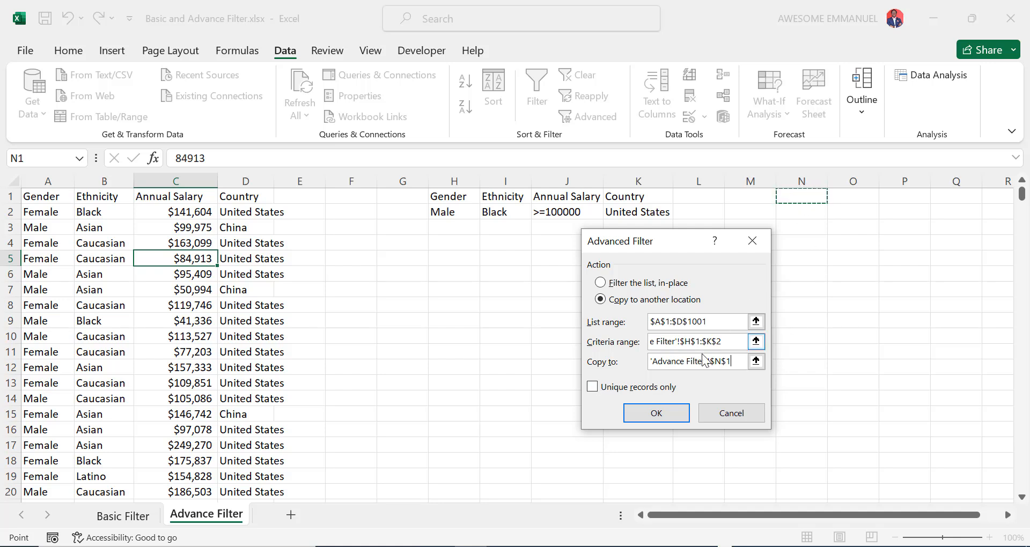
{"action": "left_click", "coordinate": [661, 412]}
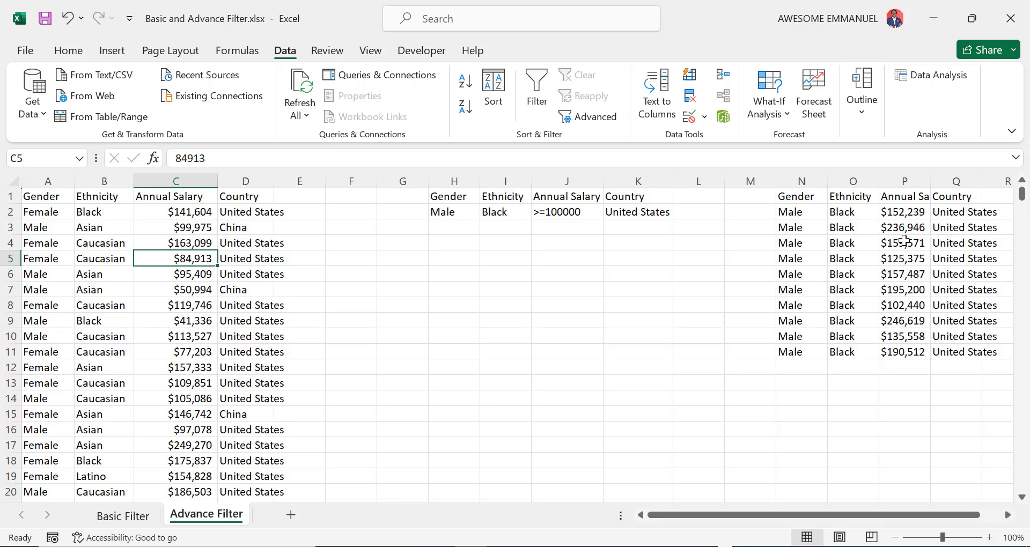
- Autofit the Annual Salary and Country columns (P and Q) of the copied filter results
{"action": "double_click", "coordinate": [931, 177]}
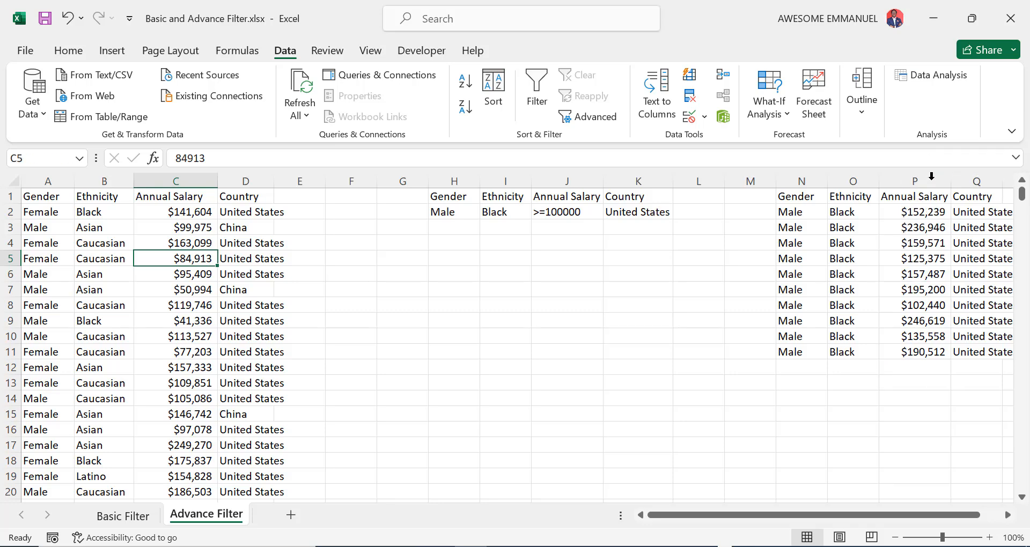
{"action": "left_click", "coordinate": [927, 239]}
{"action": "key", "text": "Right"}
{"action": "key", "text": "Right"}
{"action": "key", "text": "Right"}
{"action": "key", "text": "Right"}
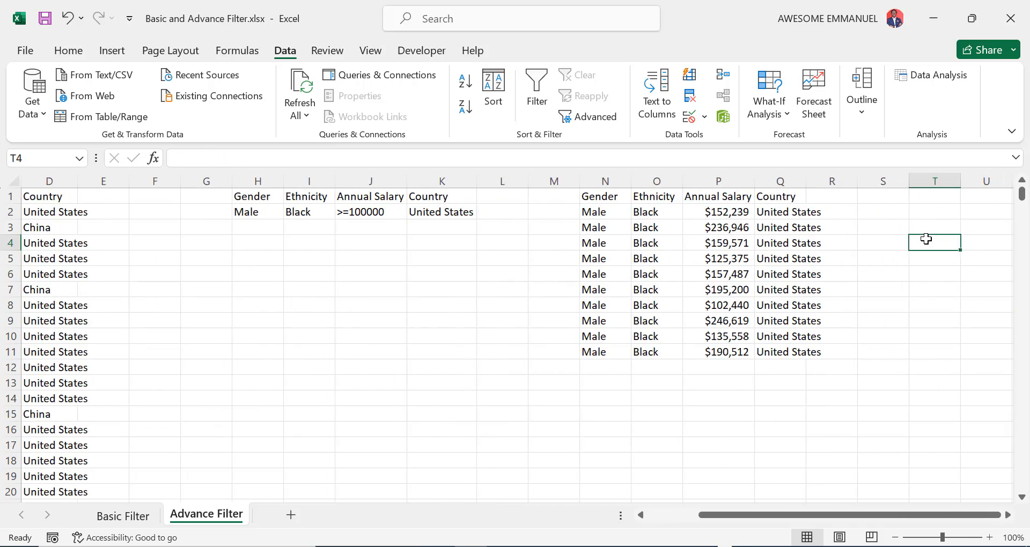
{"action": "double_click", "coordinate": [803, 183]}
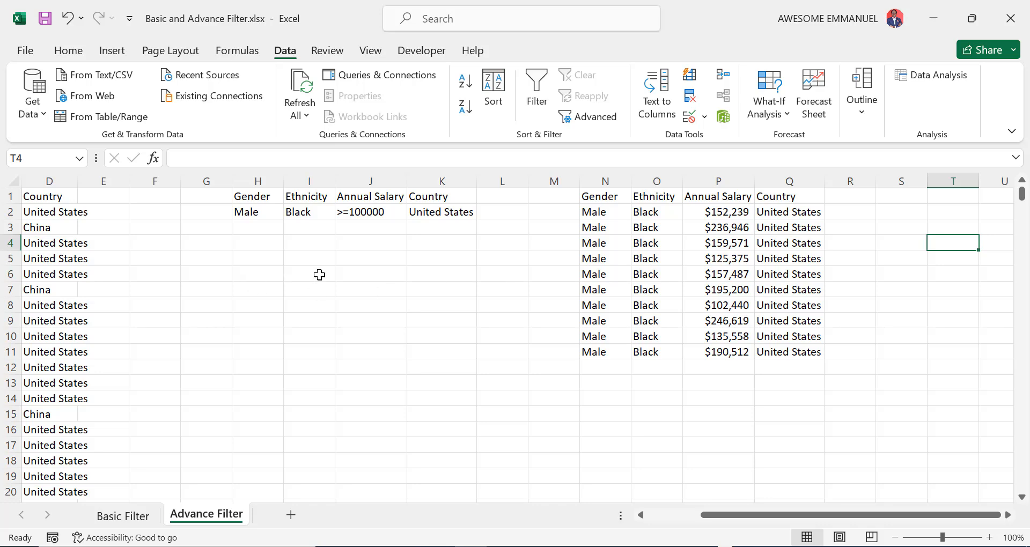
{"action": "left_click", "coordinate": [75, 262]}
{"action": "key", "text": "Home"}
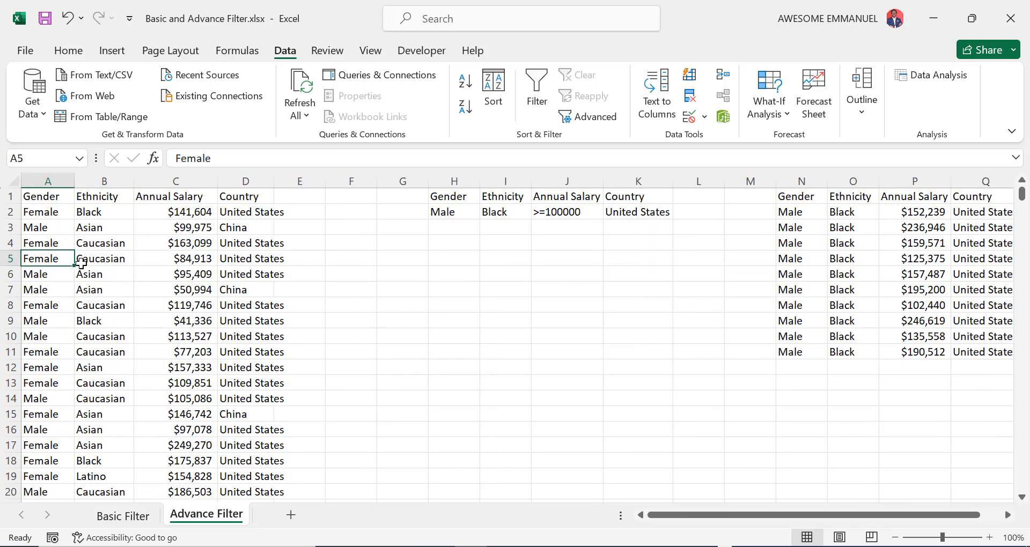
{"action": "left_click", "coordinate": [102, 272]}
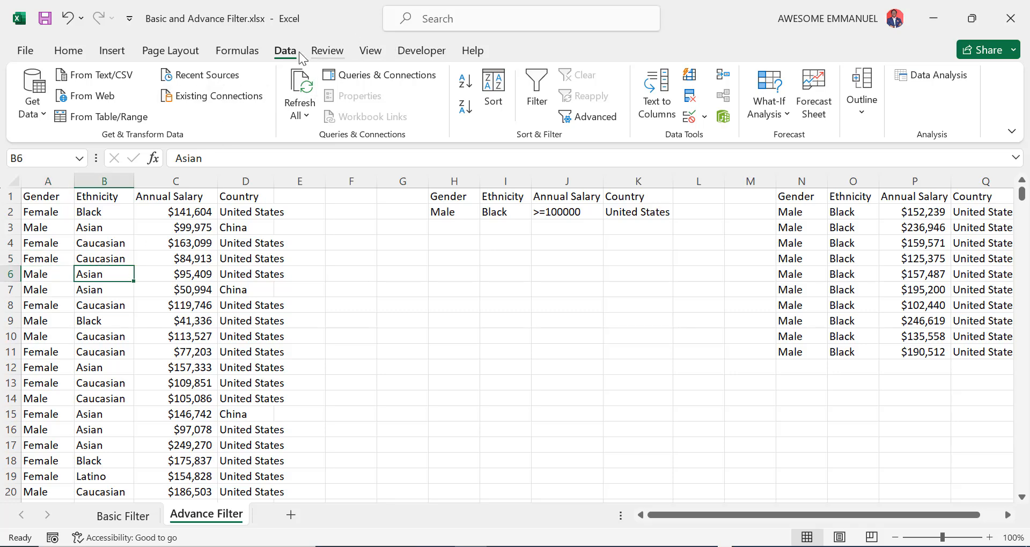
{"action": "left_click", "coordinate": [583, 115]}
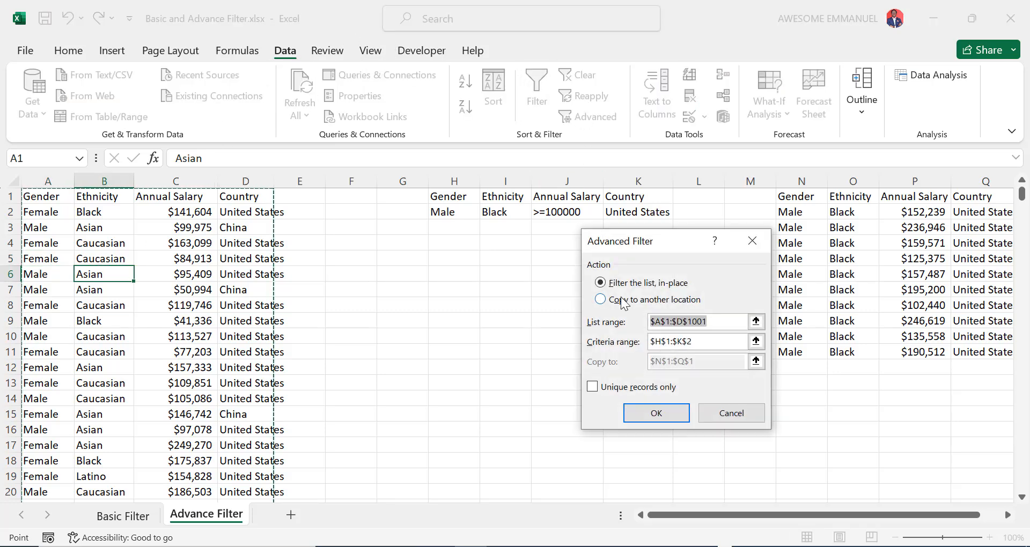
{"action": "left_click", "coordinate": [601, 299]}
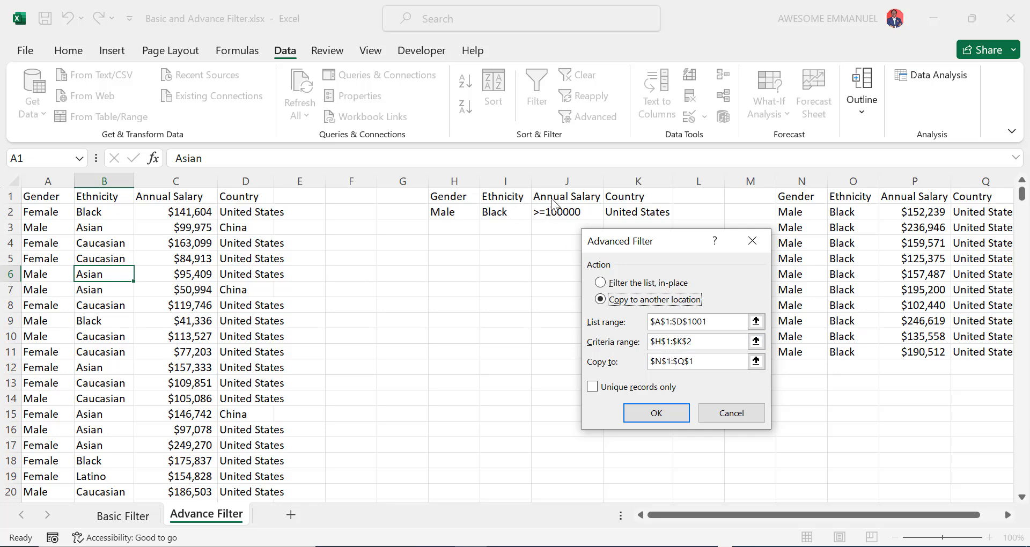
{"action": "left_click", "coordinate": [706, 363]}
{"action": "key", "text": "BackSpace"}
{"action": "key", "text": "BackSpace"}
{"action": "key", "text": "BackSpace"}
{"action": "key", "text": "BackSpace"}
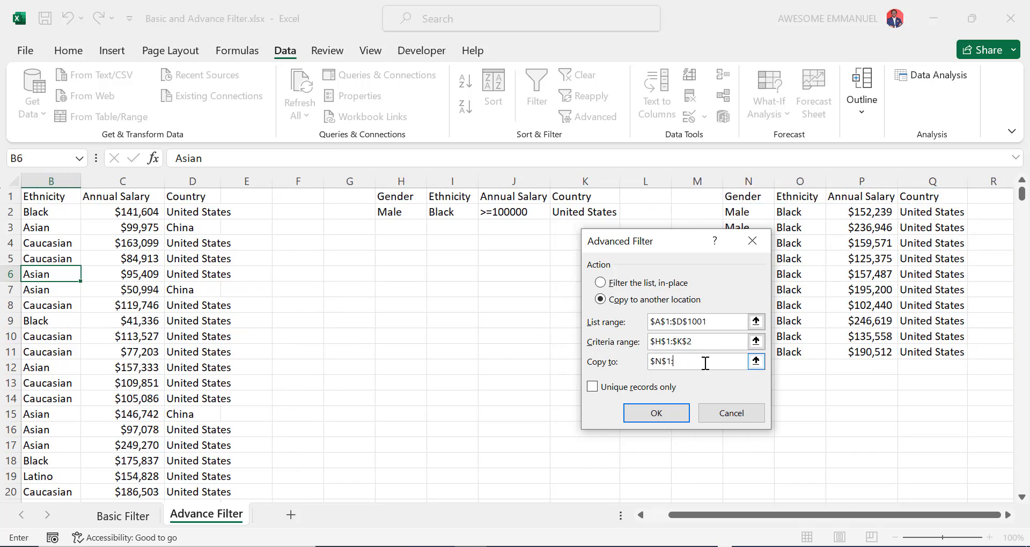
{"action": "key", "text": "BackSpace"}
{"action": "key", "text": "BackSpace"}
{"action": "key", "text": "BackSpace"}
{"action": "key", "text": "BackSpace"}
{"action": "key", "text": "BackSpace"}
{"action": "left_click", "coordinate": [732, 415]}
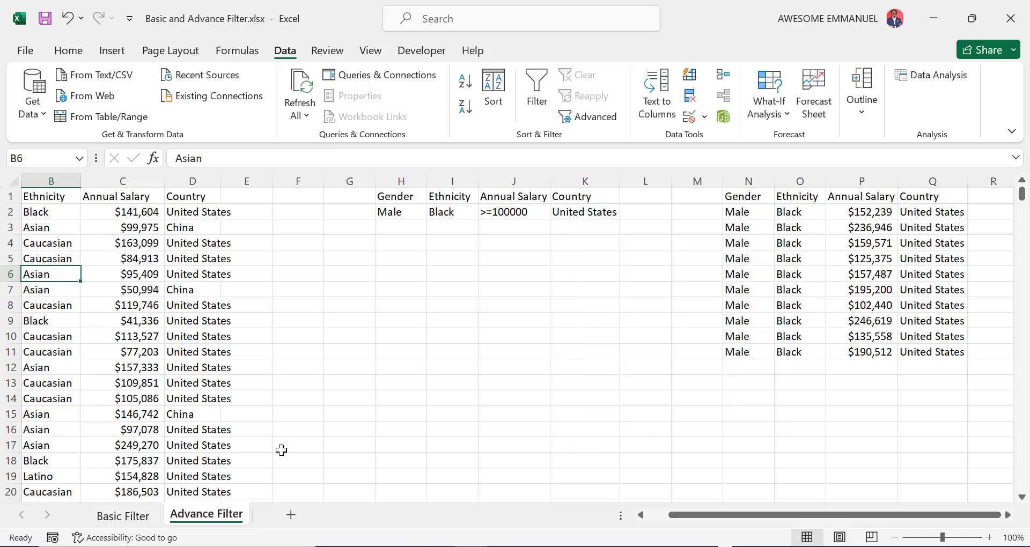
- Add a new blank worksheet and return to a cell in the salary data on the Advance Filter sheet
{"action": "left_click", "coordinate": [291, 515]}
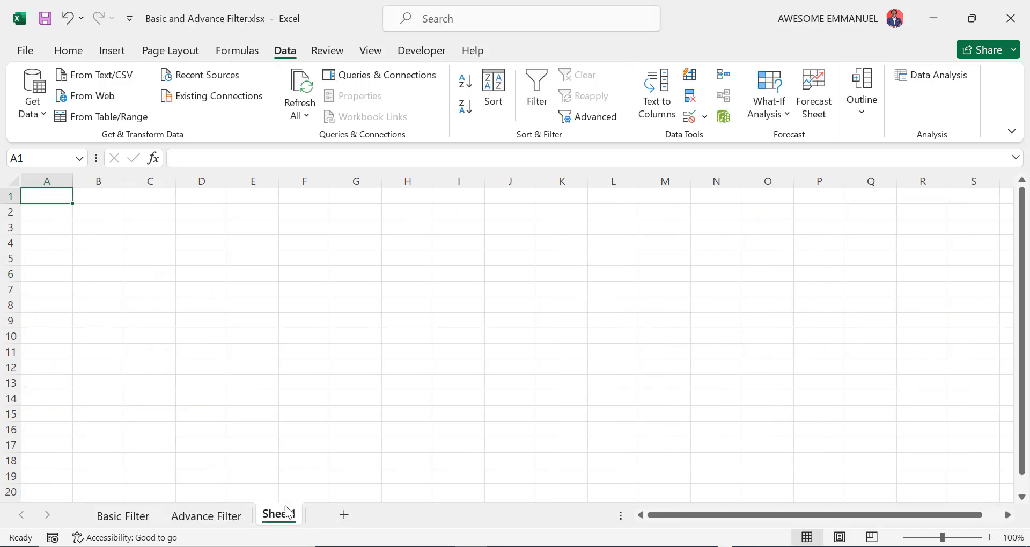
{"action": "left_click", "coordinate": [196, 517]}
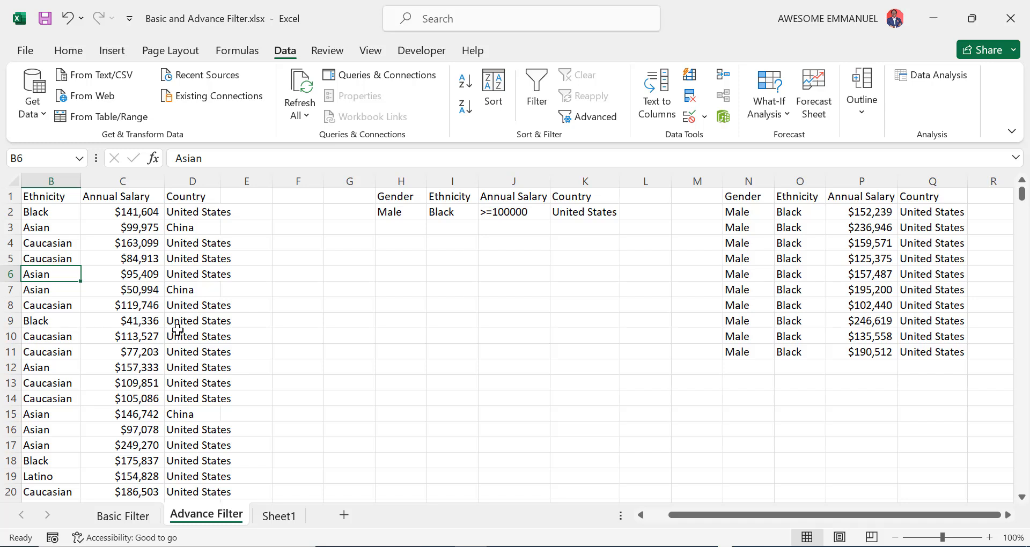
{"action": "left_click", "coordinate": [152, 295]}
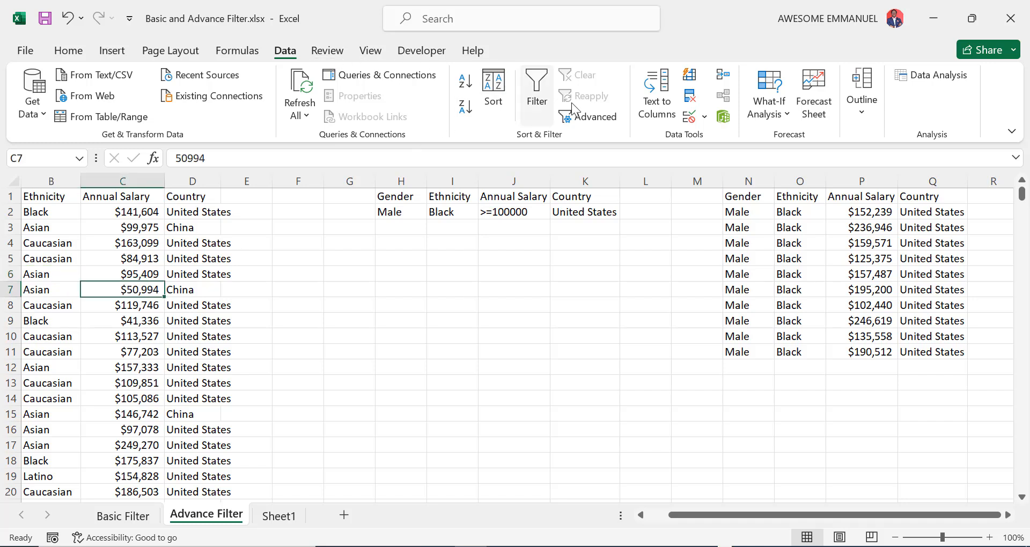
- Try to copy the salary data's Advanced Filter results to cell A1 of Sheet1, and dismiss the alert
{"action": "left_click", "coordinate": [590, 115]}
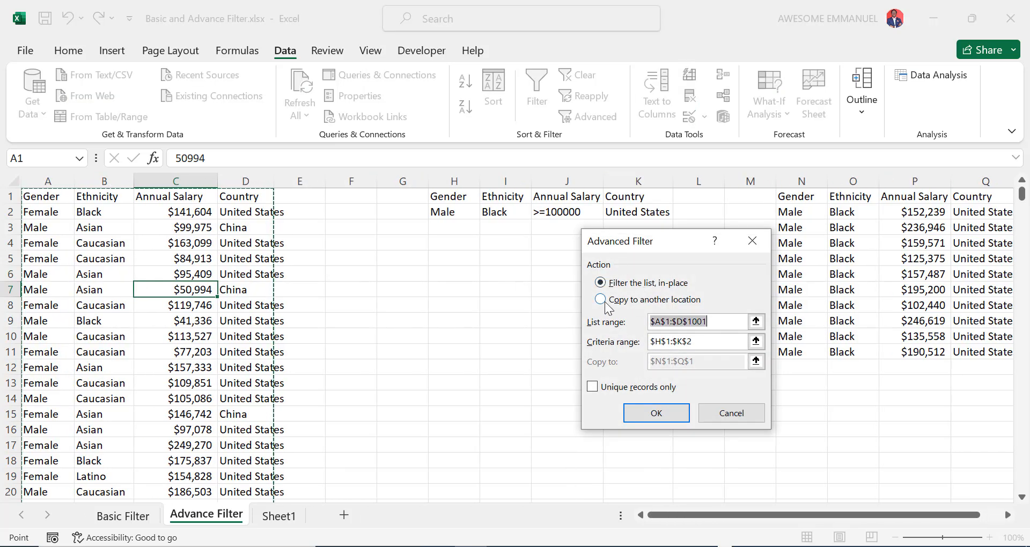
{"action": "left_click", "coordinate": [601, 299]}
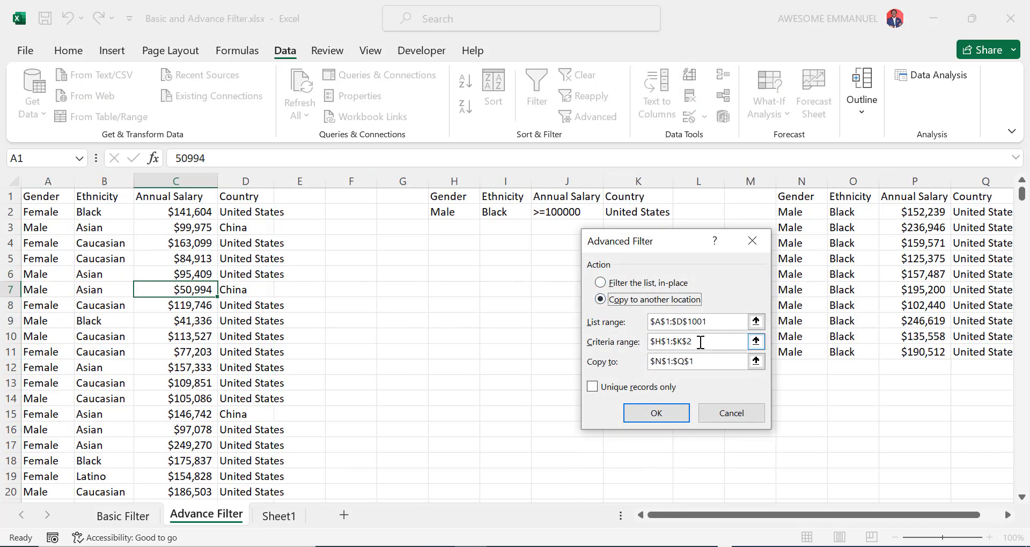
{"action": "left_click", "coordinate": [703, 362]}
{"action": "key", "text": "BackSpace"}
{"action": "key", "text": "BackSpace"}
{"action": "key", "text": "BackSpace"}
{"action": "key", "text": "BackSpace"}
{"action": "key", "text": "BackSpace"}
{"action": "key", "text": "BackSpace"}
{"action": "key", "text": "BackSpace"}
{"action": "key", "text": "BackSpace"}
{"action": "key", "text": "BackSpace"}
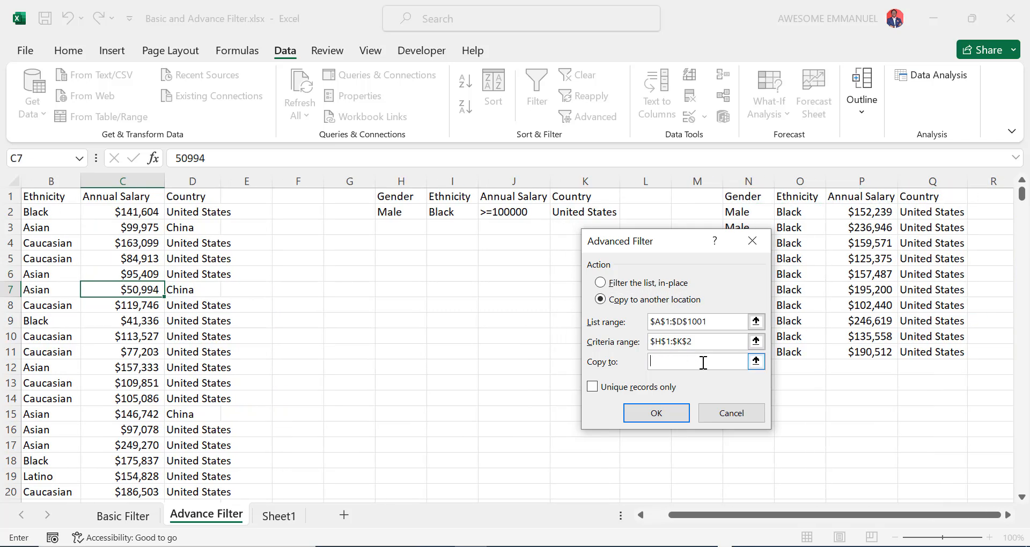
{"action": "left_click", "coordinate": [289, 517]}
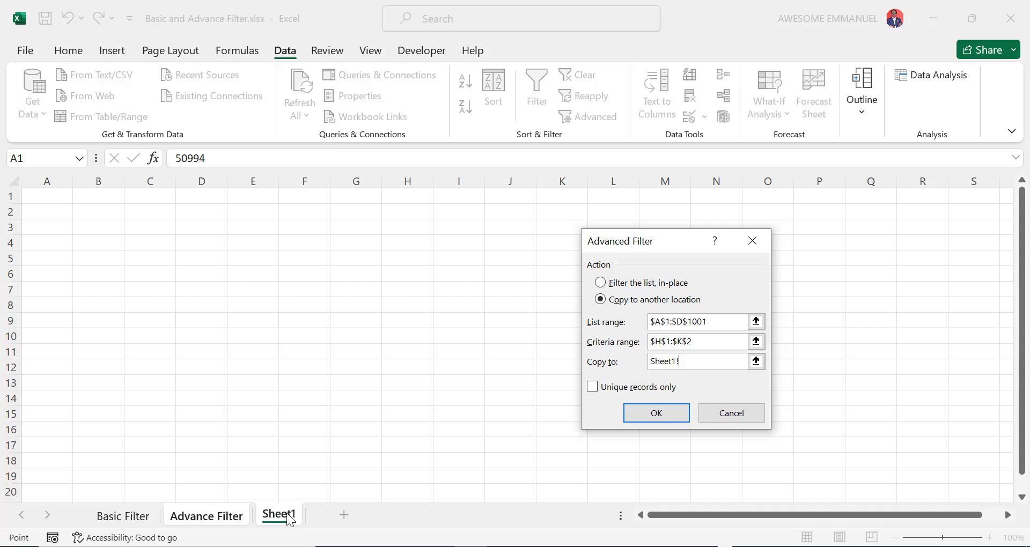
{"action": "left_click", "coordinate": [52, 200]}
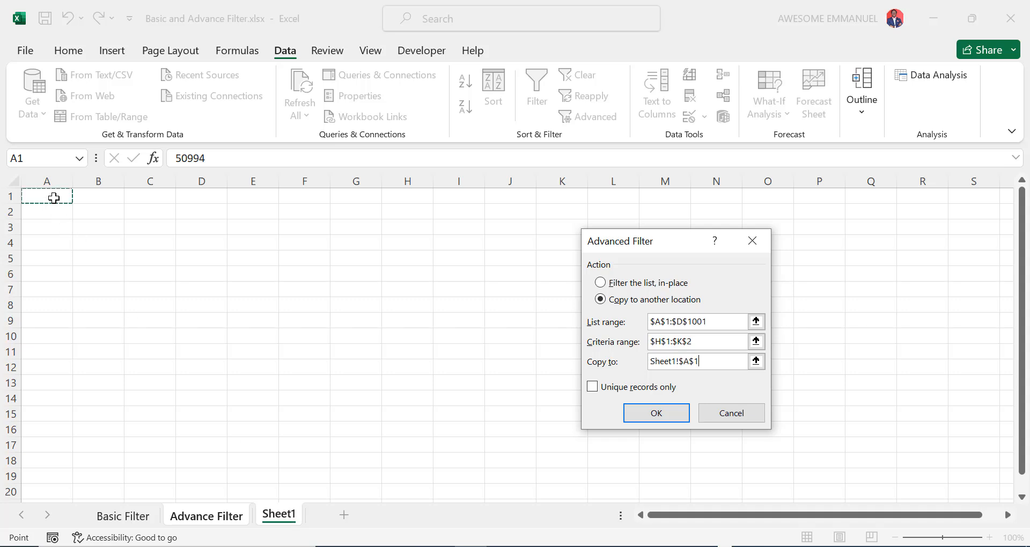
{"action": "left_click", "coordinate": [664, 413]}
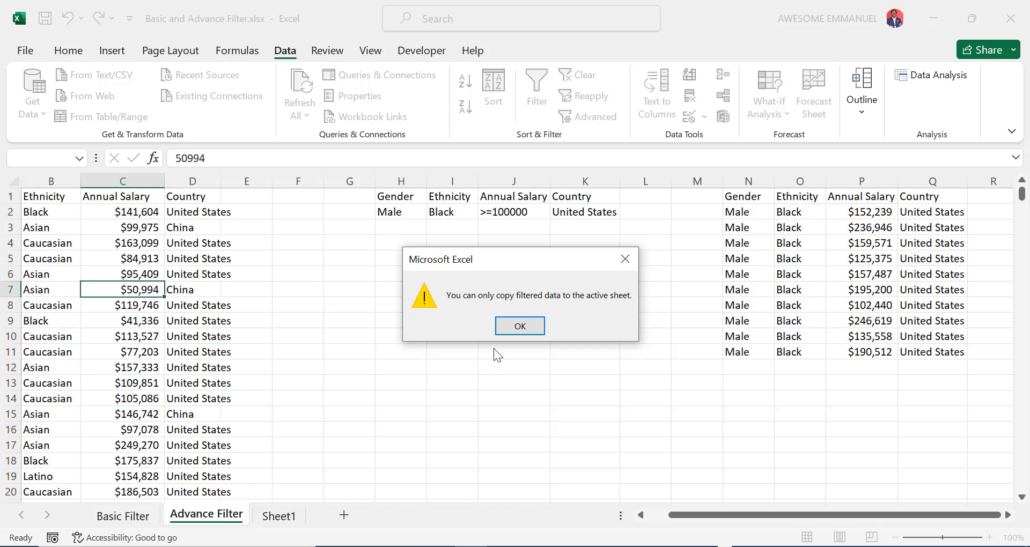
{"action": "left_click", "coordinate": [504, 325]}
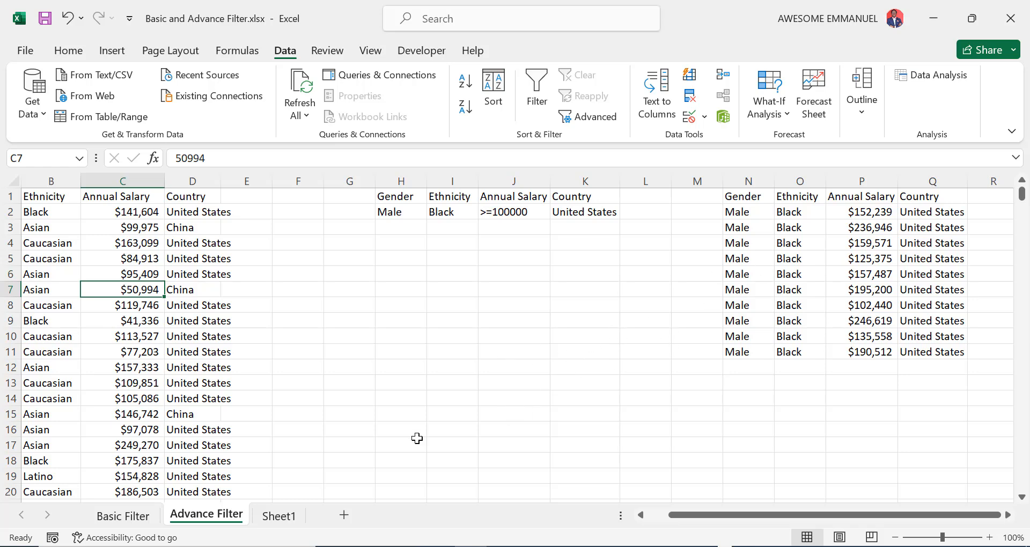
- Link cell A1 of Sheet1 to cell I14 of the Advance Filter sheet and review its formula
{"action": "left_click", "coordinate": [283, 518]}
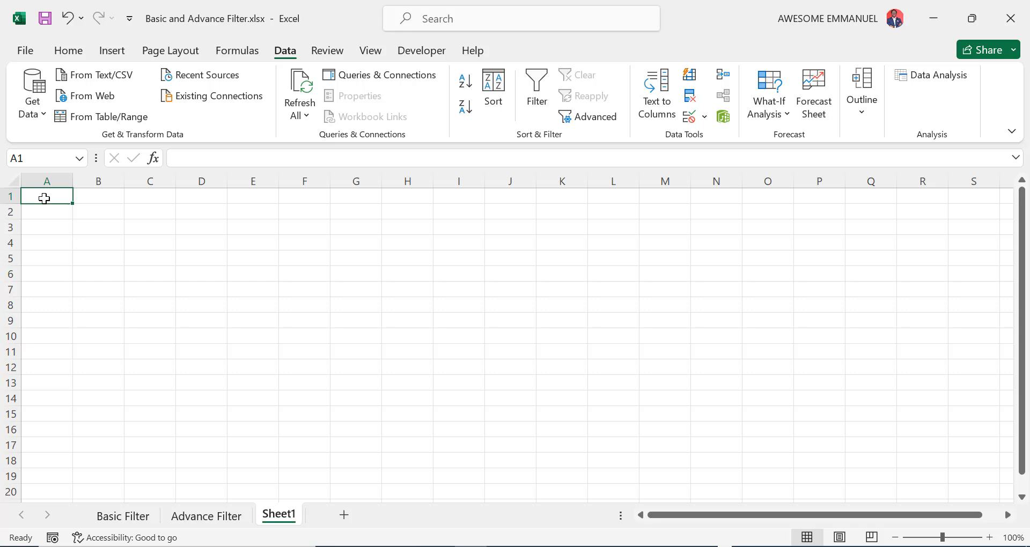
{"action": "type", "text": "="}
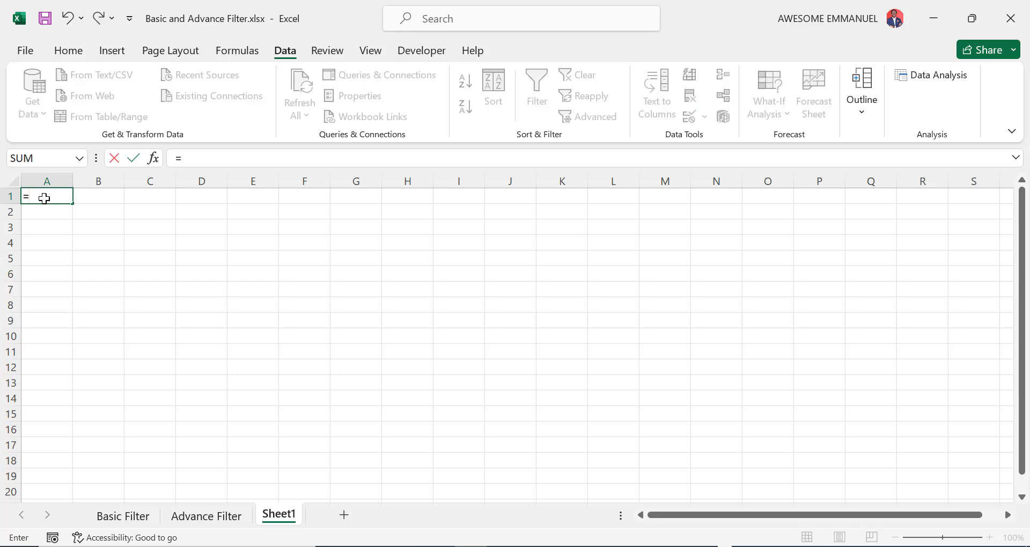
{"action": "left_click", "coordinate": [207, 516]}
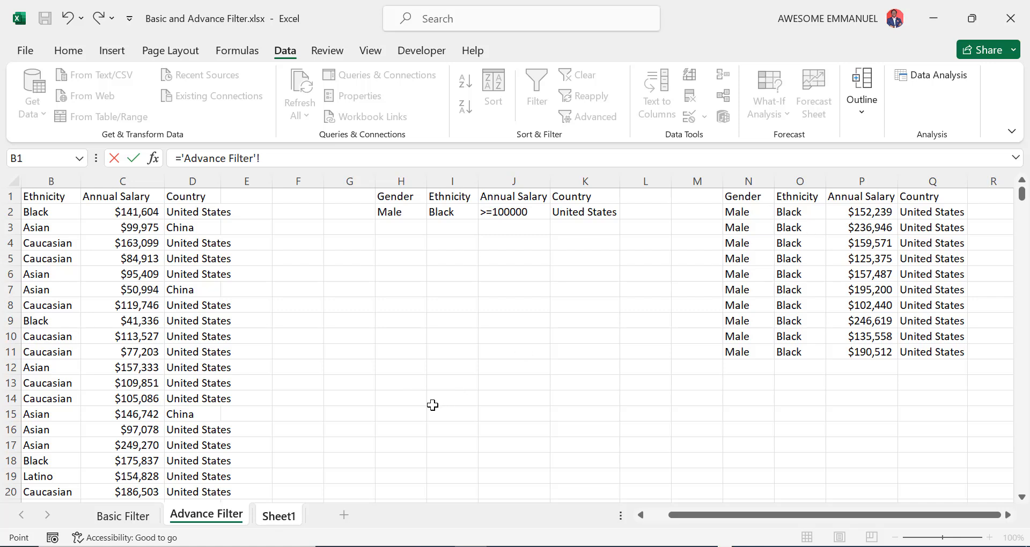
{"action": "left_click", "coordinate": [446, 394]}
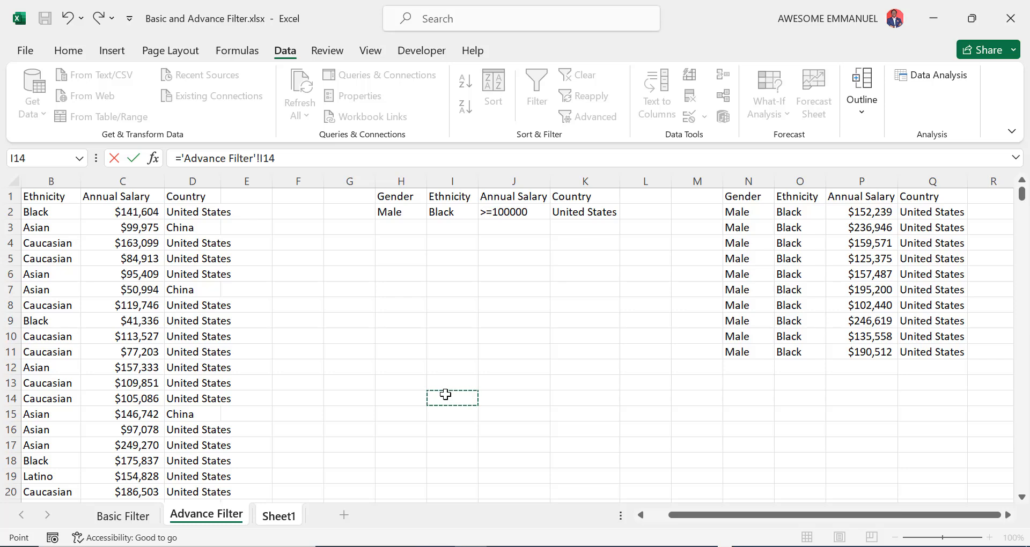
{"action": "key", "text": "Return"}
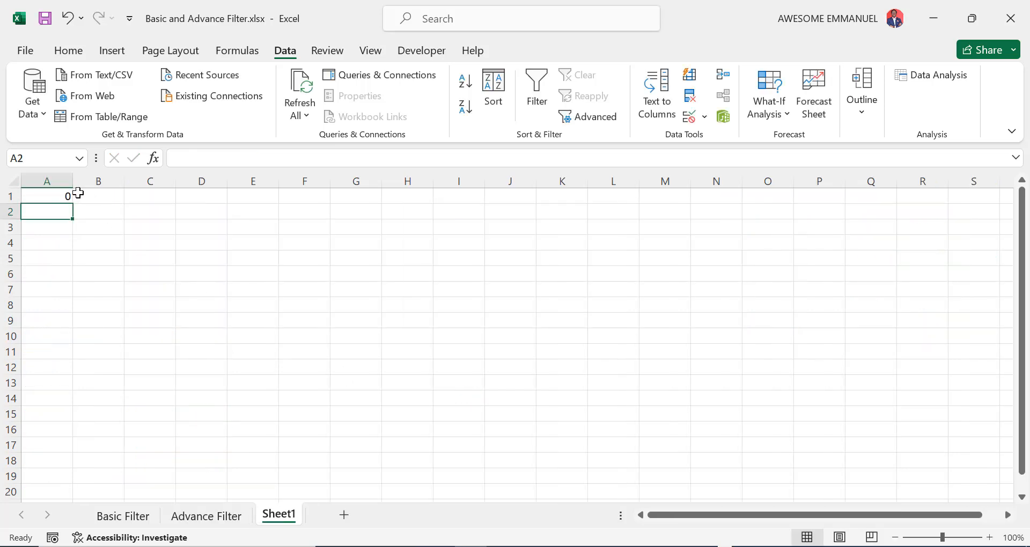
{"action": "left_click", "coordinate": [229, 515]}
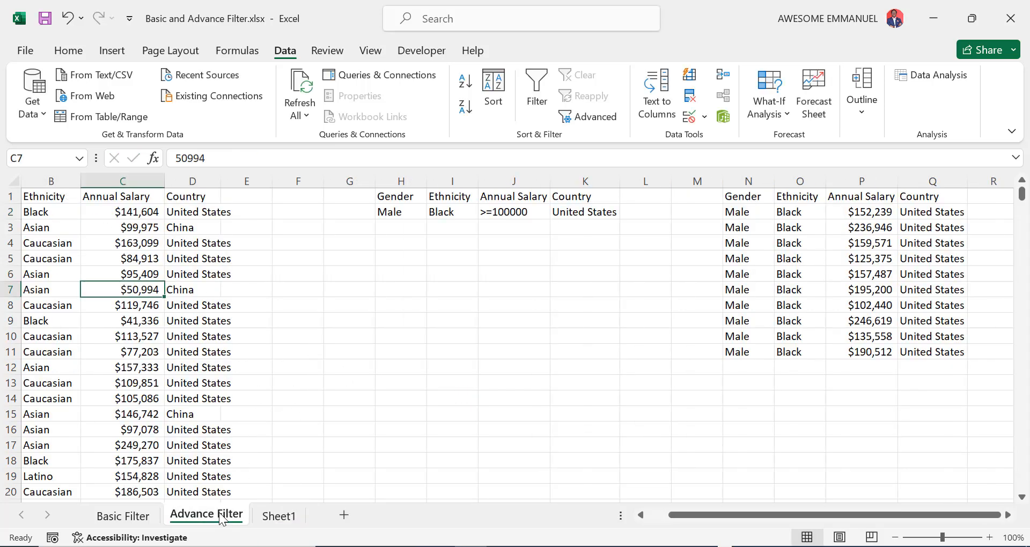
{"action": "left_click", "coordinate": [279, 517]}
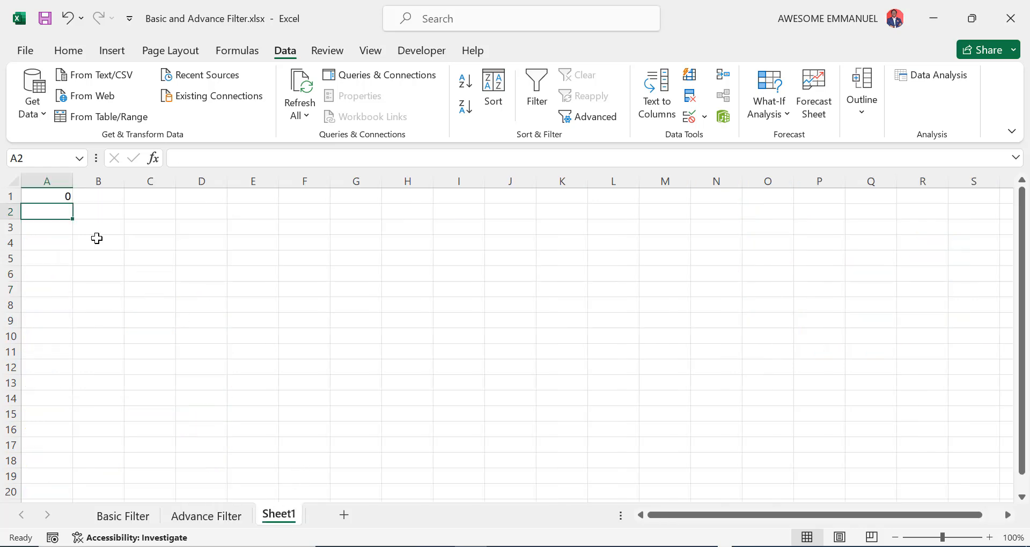
{"action": "left_click", "coordinate": [61, 197]}
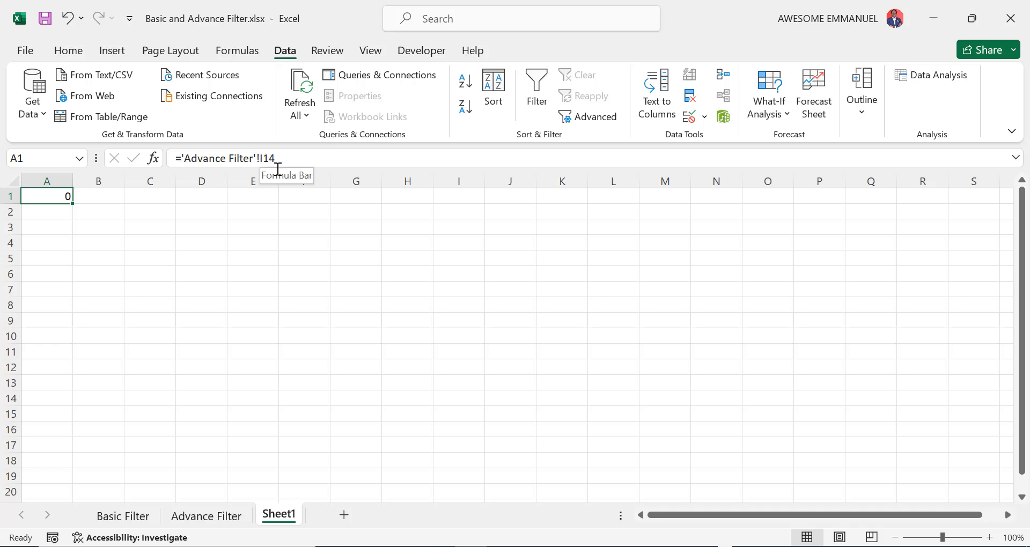
- Start an Advanced Filter on the salary data of the Advance Filter sheet, set to copy to another location
{"action": "left_click", "coordinate": [225, 516]}
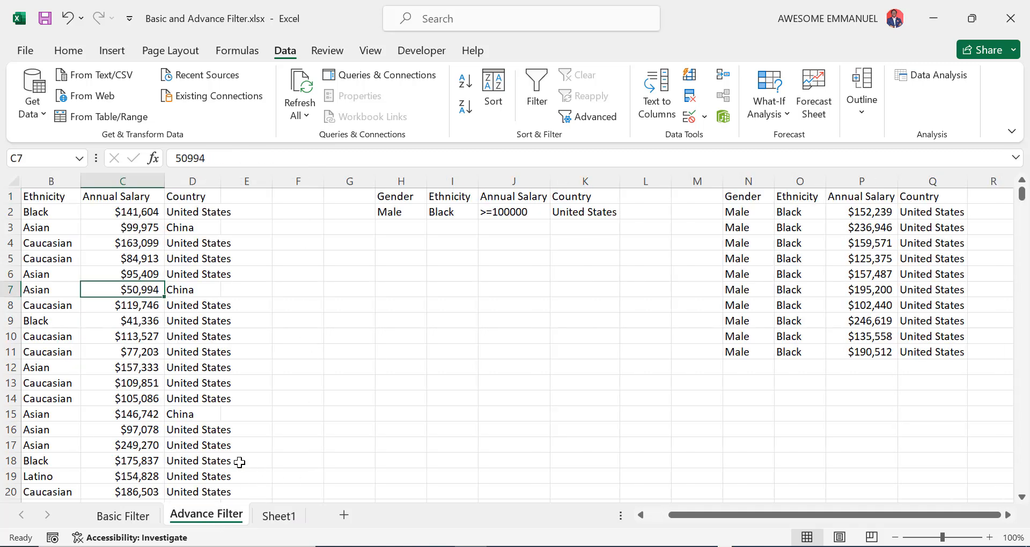
{"action": "left_click", "coordinate": [151, 349]}
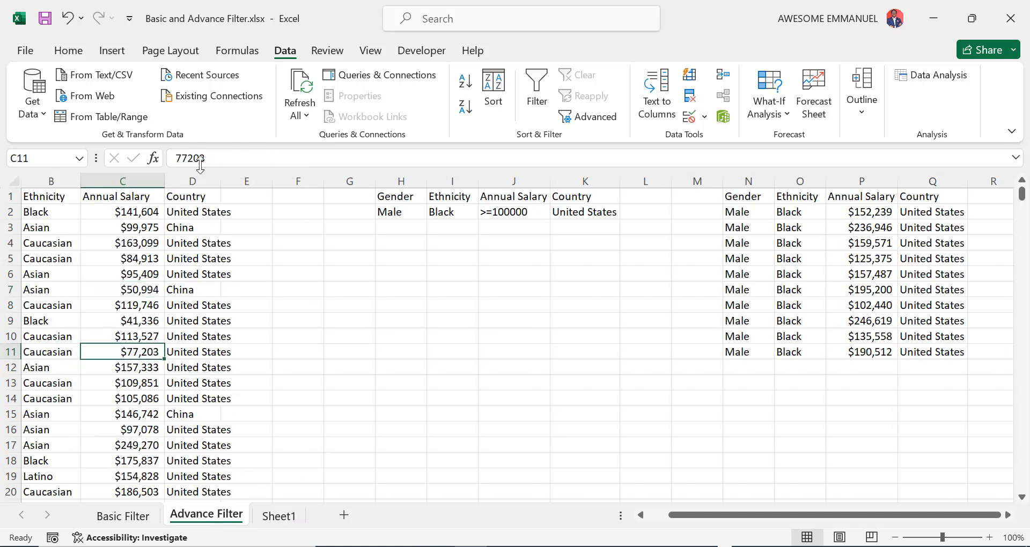
{"action": "left_click", "coordinate": [574, 115]}
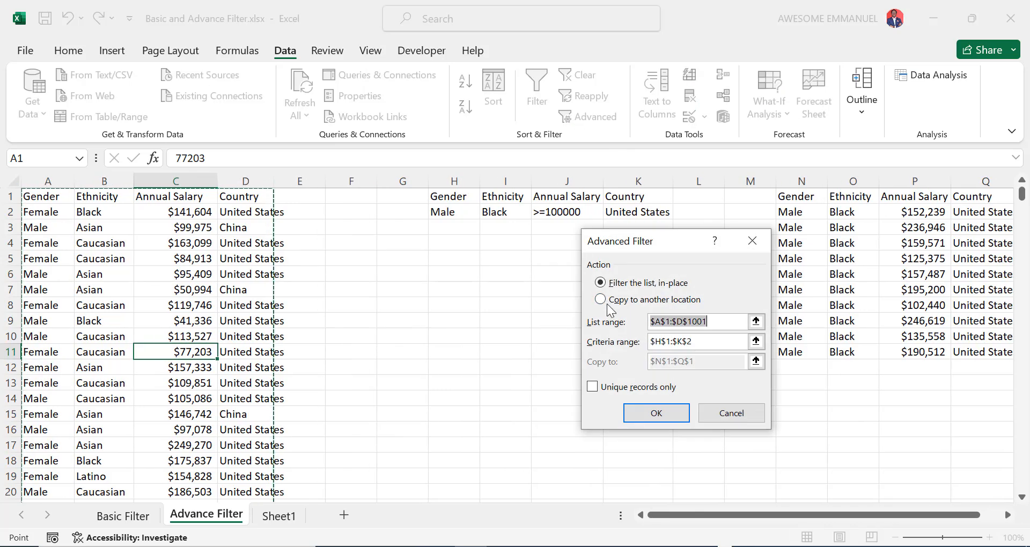
{"action": "left_click", "coordinate": [608, 304]}
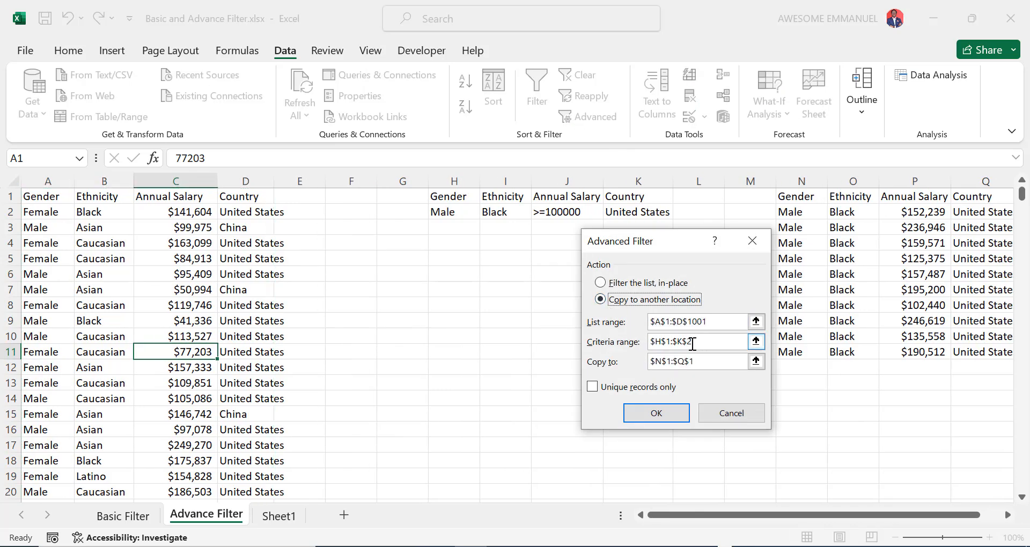
- Replace the copy destination with cell I15 of the Advance Filter sheet and run the filter
{"action": "left_click", "coordinate": [709, 363]}
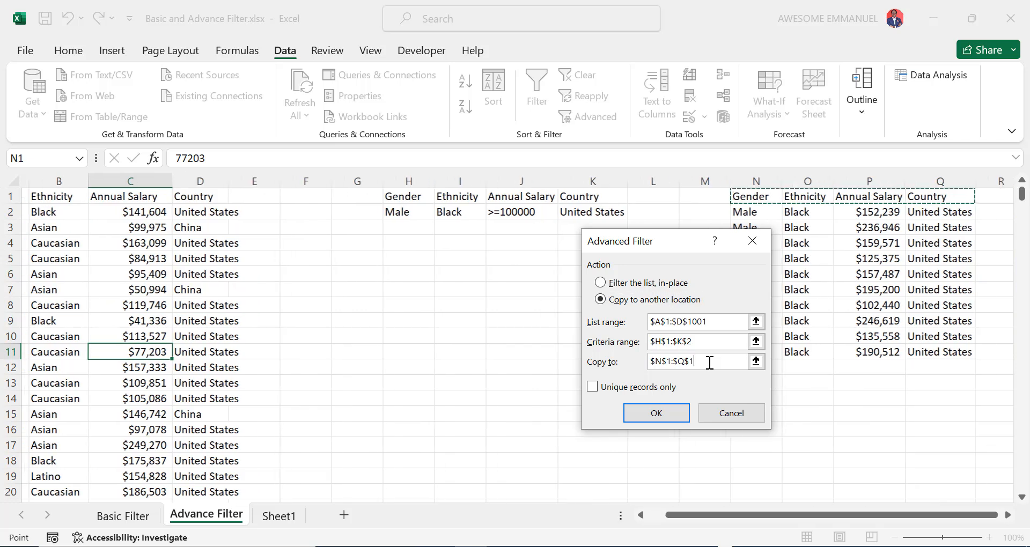
{"action": "key", "text": "BackSpace"}
{"action": "key", "text": "BackSpace"}
{"action": "key", "text": "BackSpace"}
{"action": "key", "text": "BackSpace"}
{"action": "key", "text": "BackSpace"}
{"action": "key", "text": "BackSpace"}
{"action": "key", "text": "BackSpace"}
{"action": "key", "text": "BackSpace"}
{"action": "key", "text": "BackSpace"}
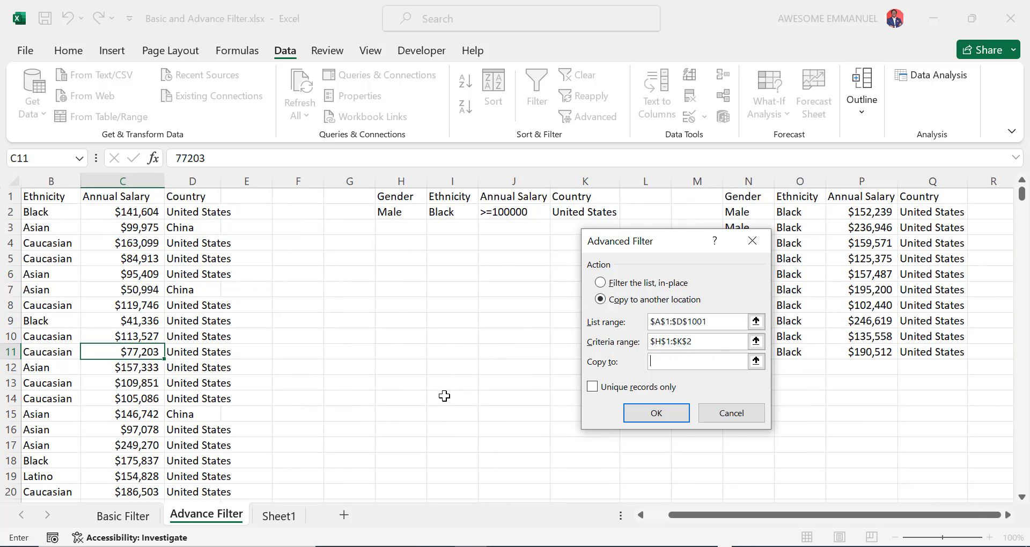
{"action": "left_click", "coordinate": [447, 414]}
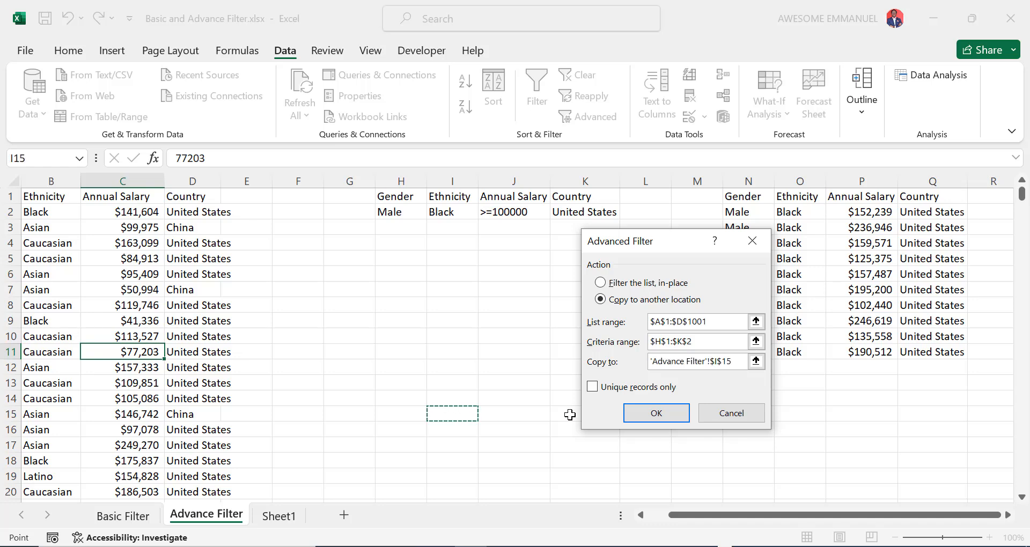
{"action": "left_click", "coordinate": [651, 414]}
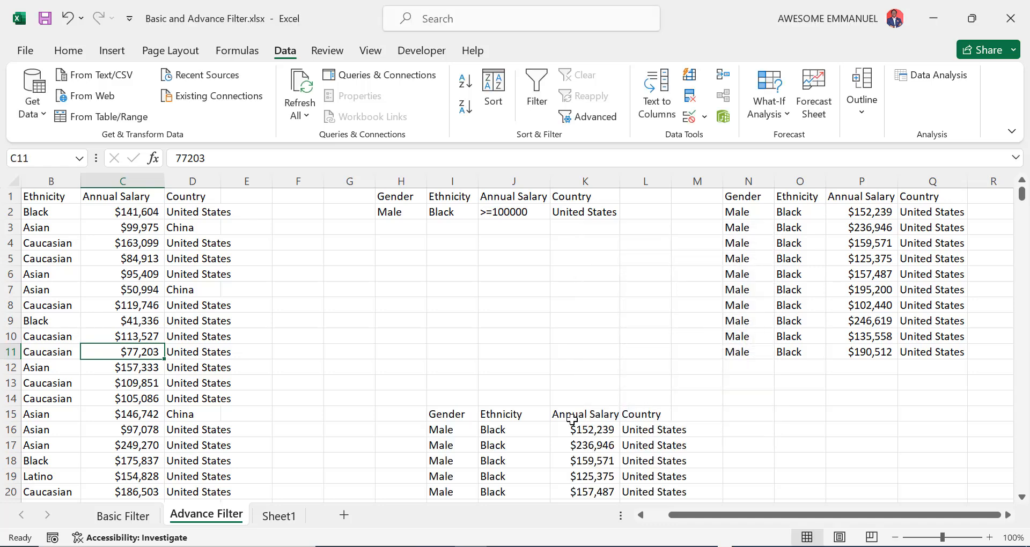
- Compare the position of the copied Gender header on the Advance Filter sheet with the reference in Sheet1's cell A1
{"action": "left_click", "coordinate": [279, 517]}
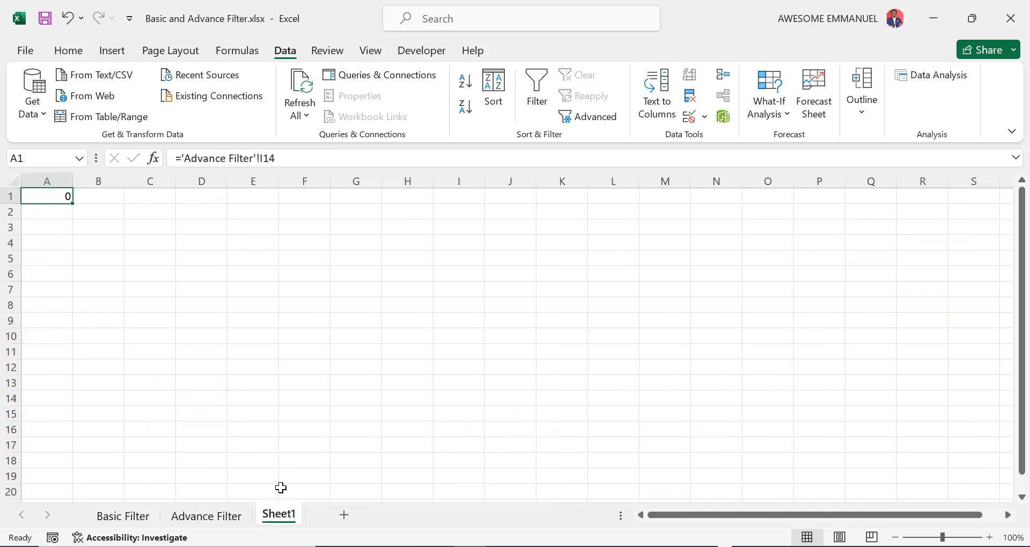
{"action": "left_click", "coordinate": [239, 517]}
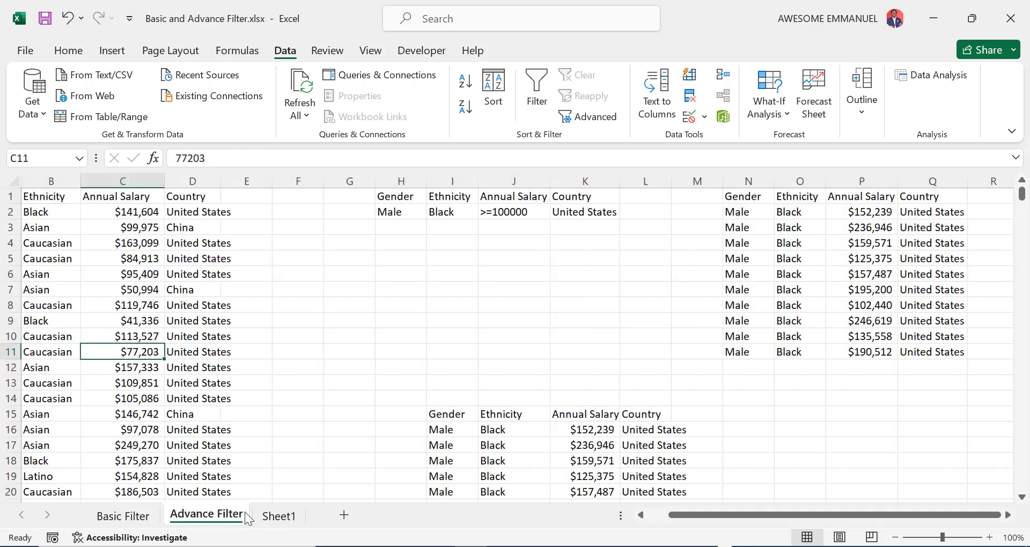
{"action": "left_click", "coordinate": [452, 414]}
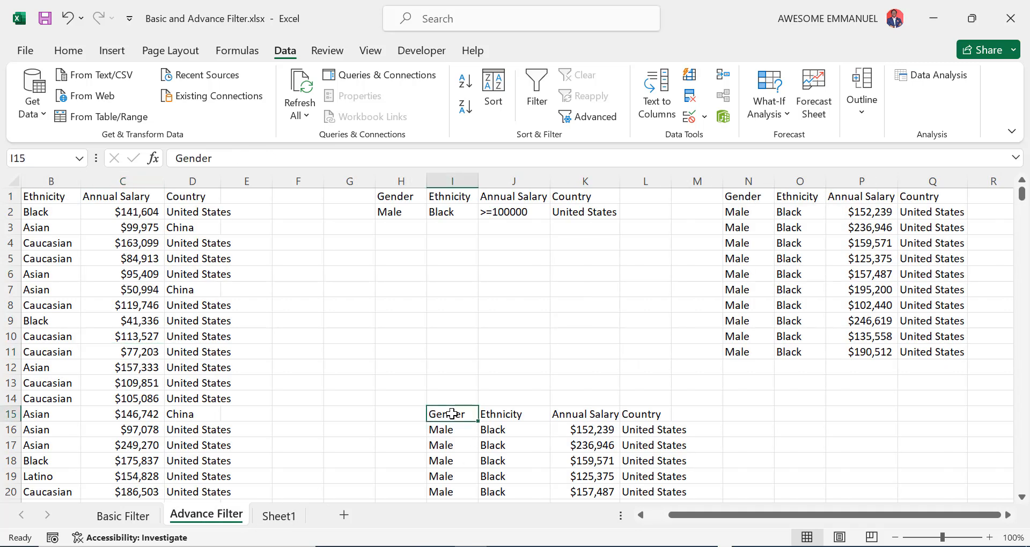
{"action": "left_click", "coordinate": [279, 516]}
{"action": "left_click", "coordinate": [296, 158]}
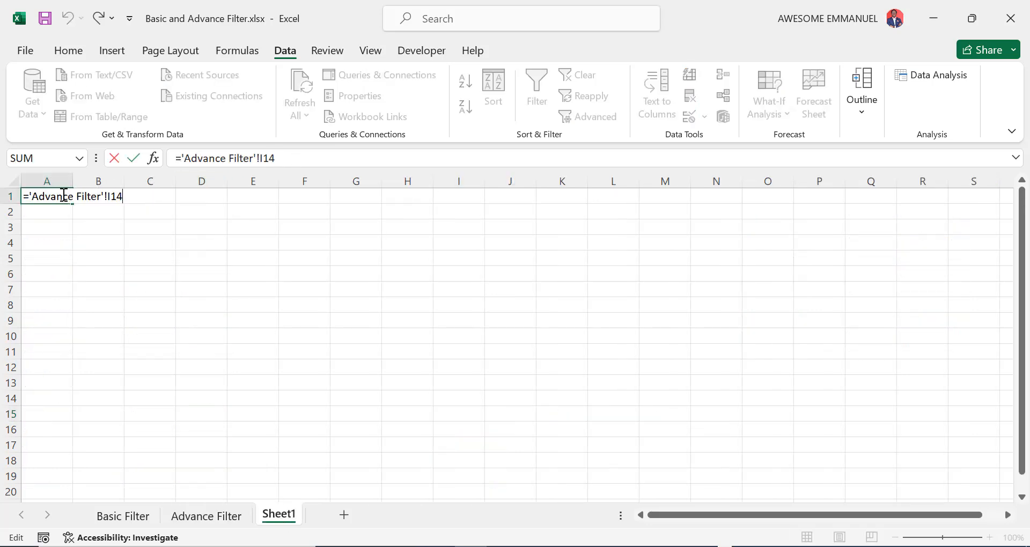
{"action": "key", "text": "ctrl+Return"}
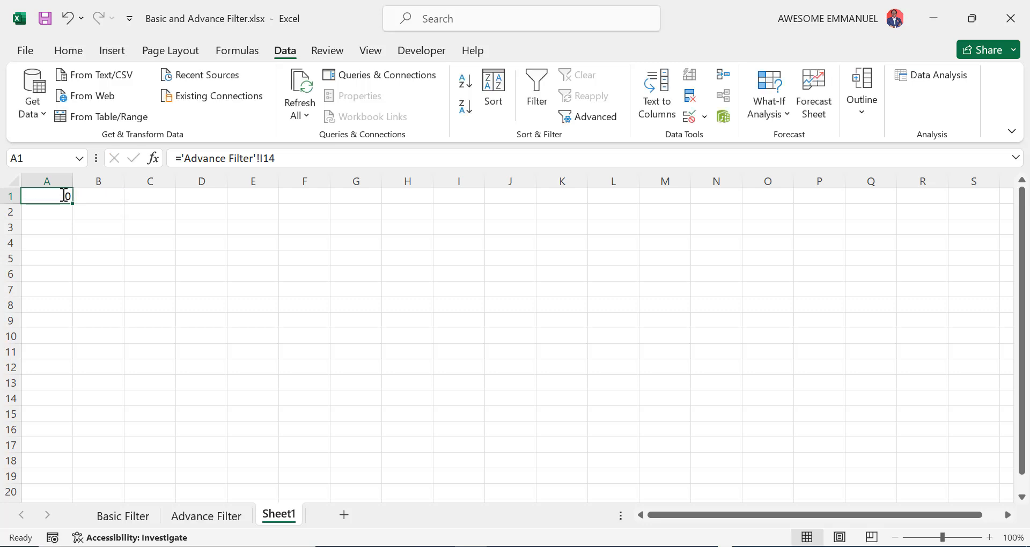
- Replace the formula in Sheet1's cell A1 with a link to cell I15 of the Advance Filter sheet
{"action": "type", "text": "="}
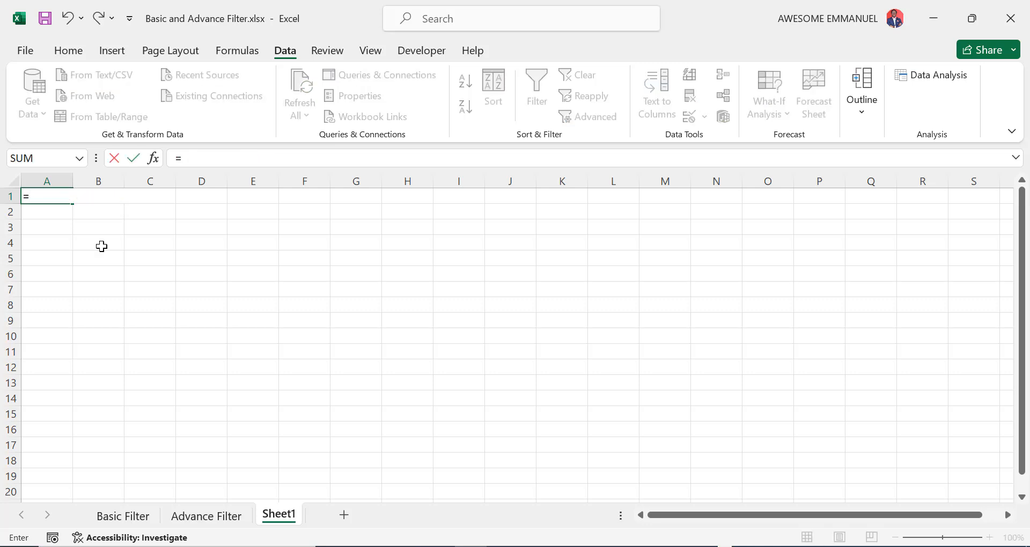
{"action": "left_click", "coordinate": [226, 515]}
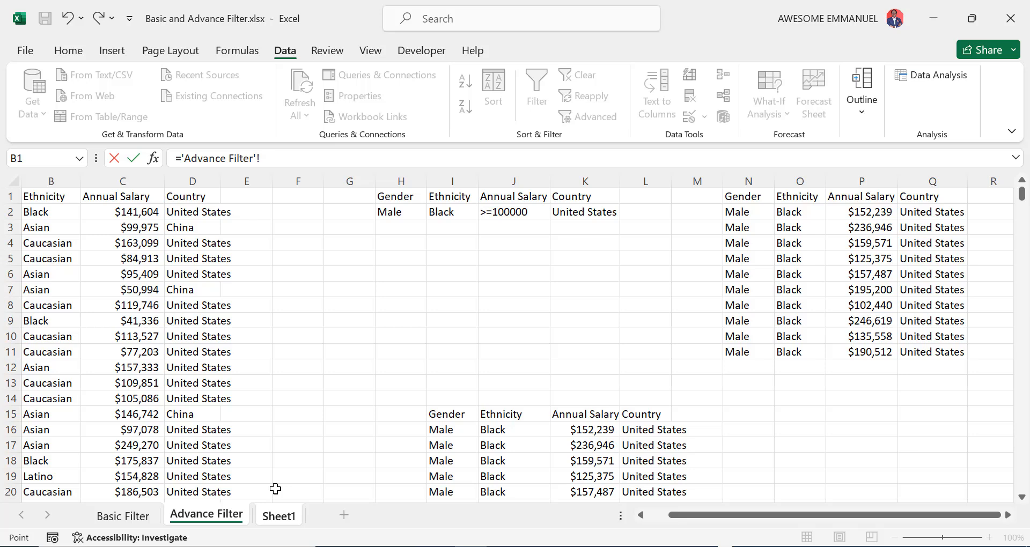
{"action": "left_click", "coordinate": [438, 413]}
{"action": "key", "text": "Return"}
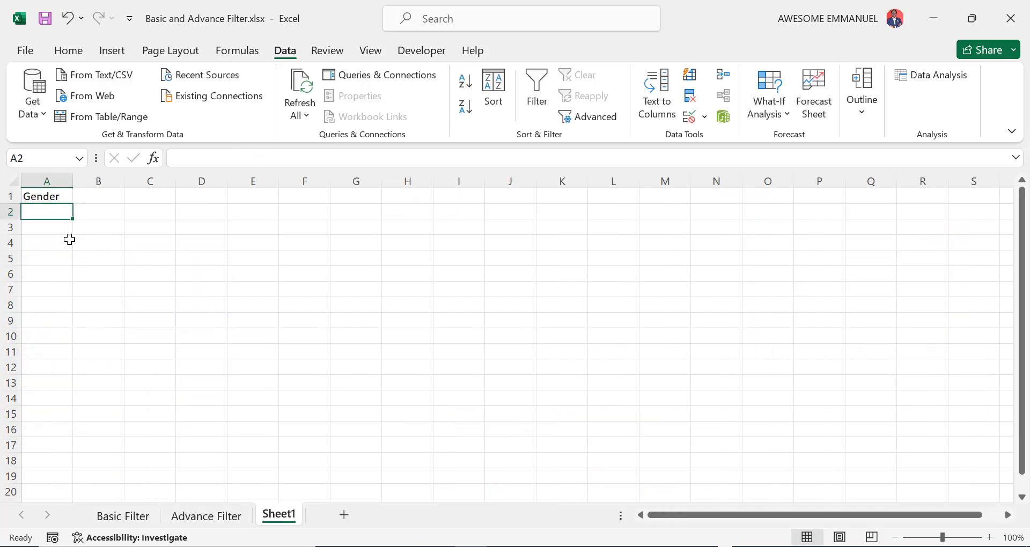
- Fill Sheet1's A1 link formula across to column D and down to row 11, and return to the Advance Filter sheet
{"action": "left_click", "coordinate": [64, 196]}
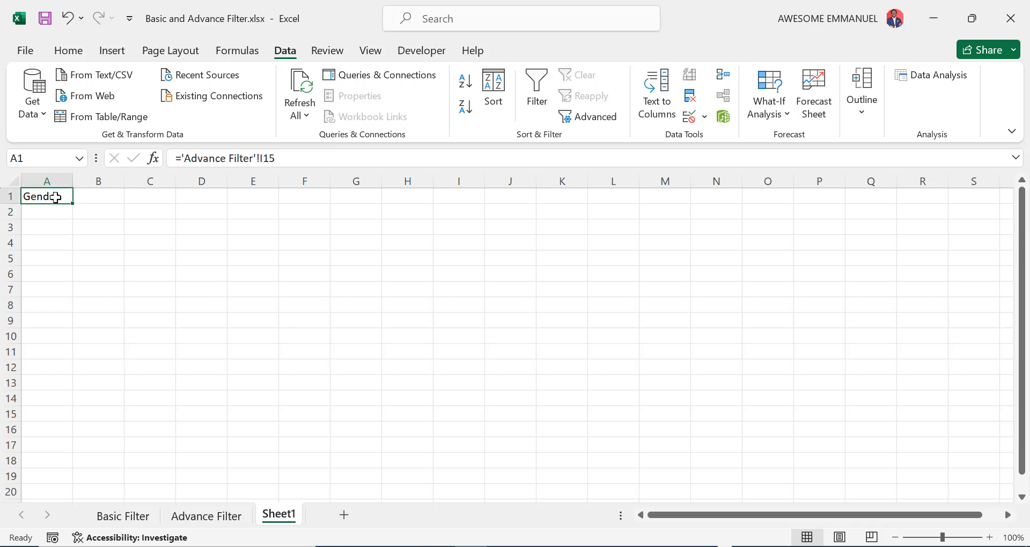
{"action": "left_click_drag", "start_coordinate": [72, 202], "coordinate": [232, 365]}
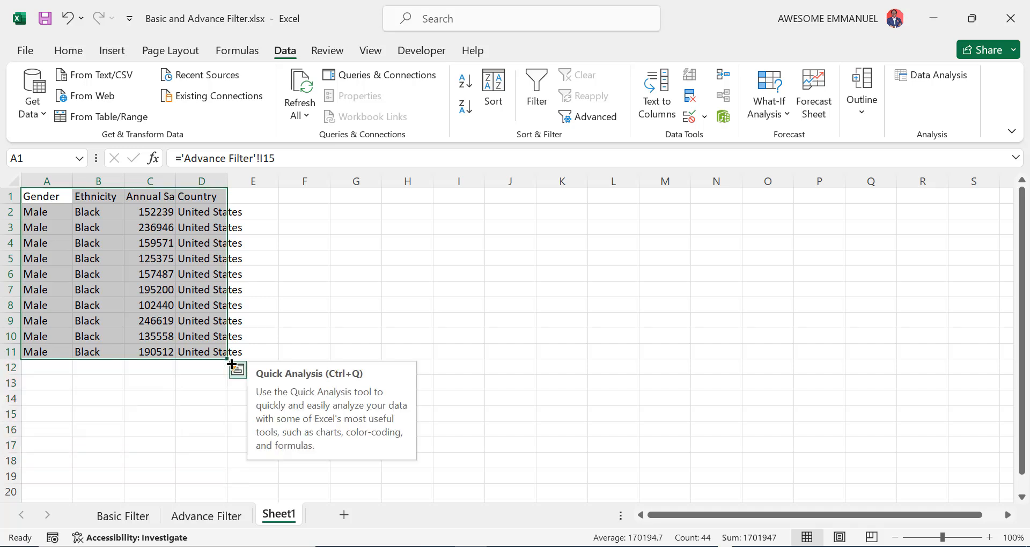
{"action": "left_click", "coordinate": [206, 516]}
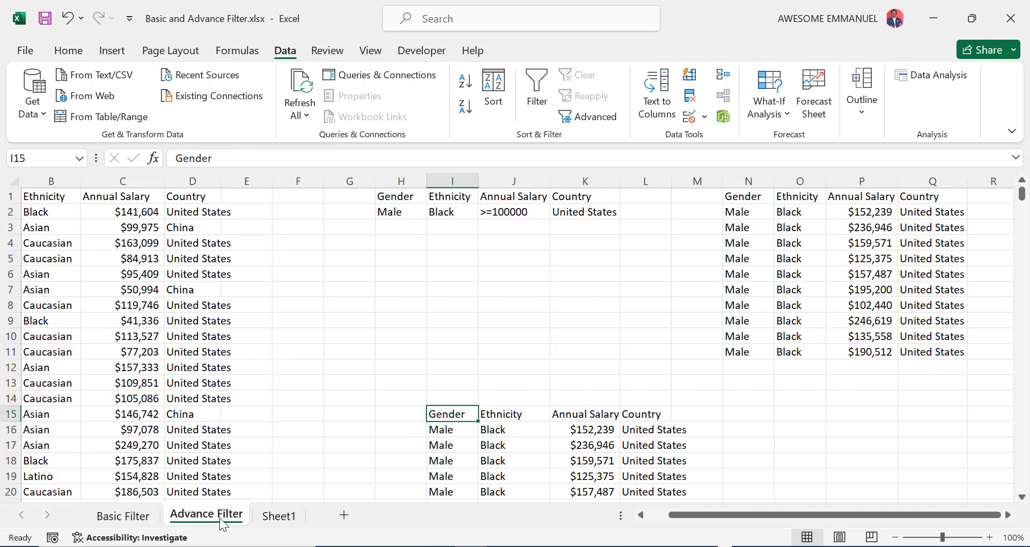